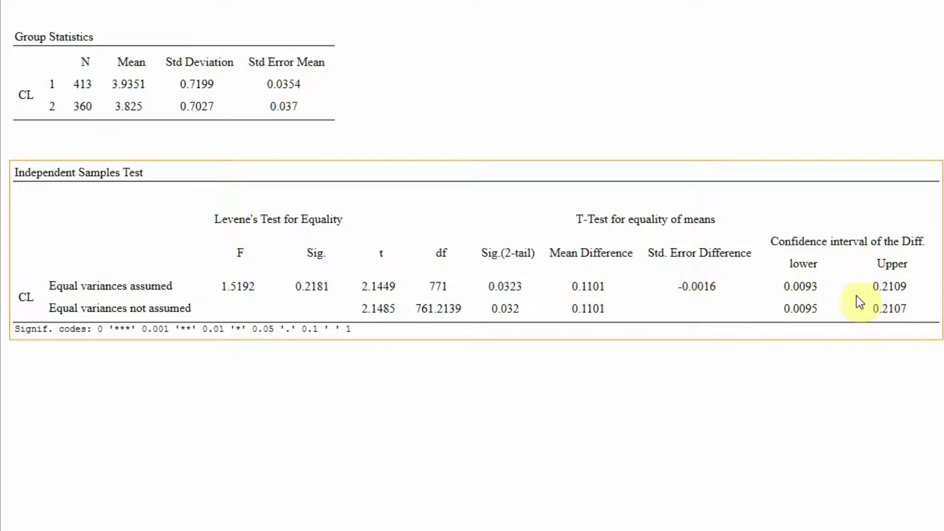
Export the Group Statistics table to a new Word document and view it there
{"action": "left_click", "coordinate": [256, 90]}
{"action": "right_click", "coordinate": [256, 89]}
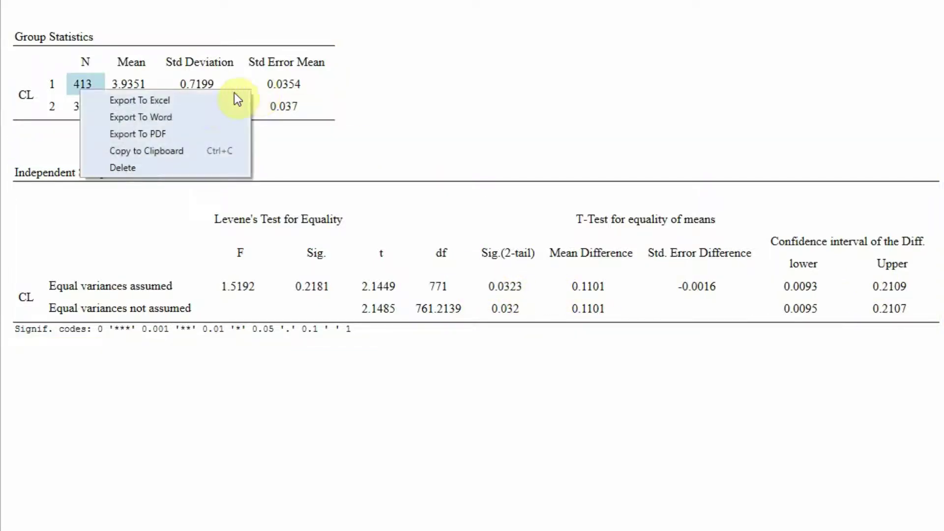
{"action": "left_click", "coordinate": [193, 116]}
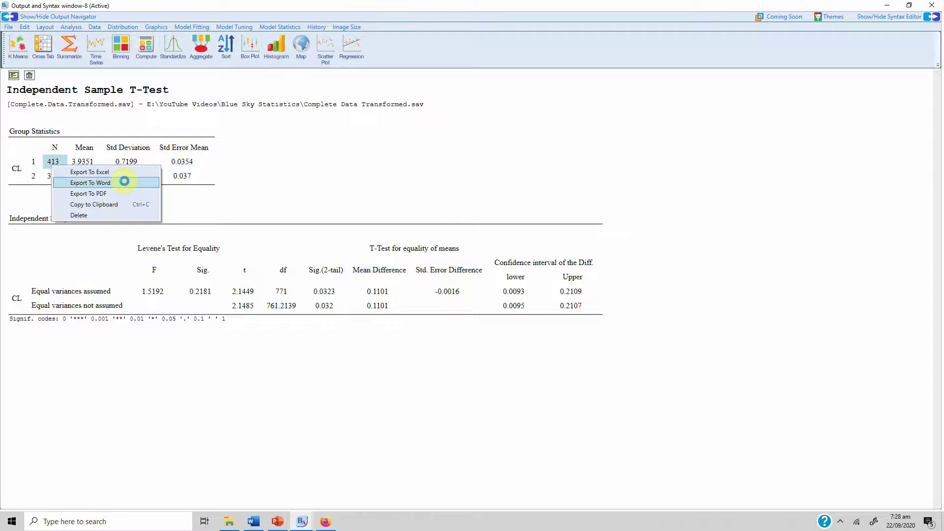
{"action": "left_click", "coordinate": [253, 520]}
{"action": "left_click", "coordinate": [312, 485]}
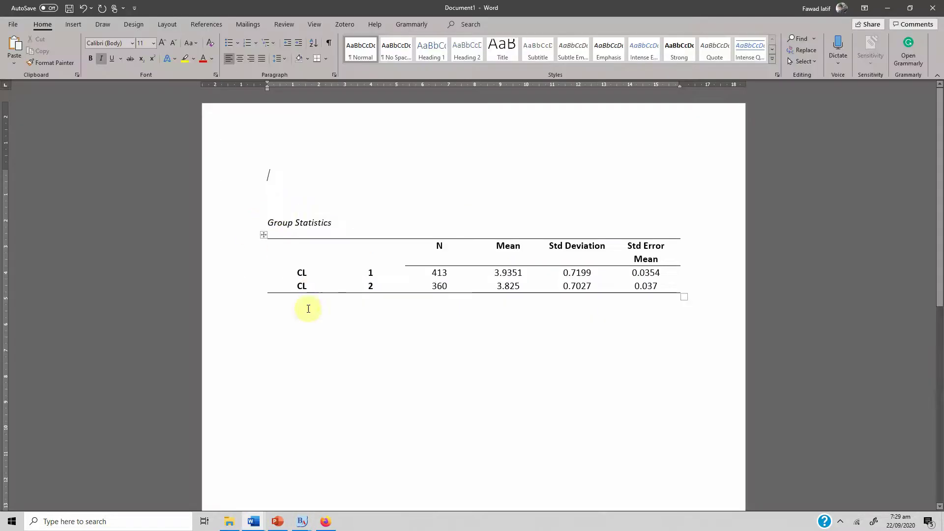
Export the Independent Samples Test table to the same Word document
{"action": "mouse_move", "coordinate": [301, 520]}
{"action": "left_click", "coordinate": [332, 492]}
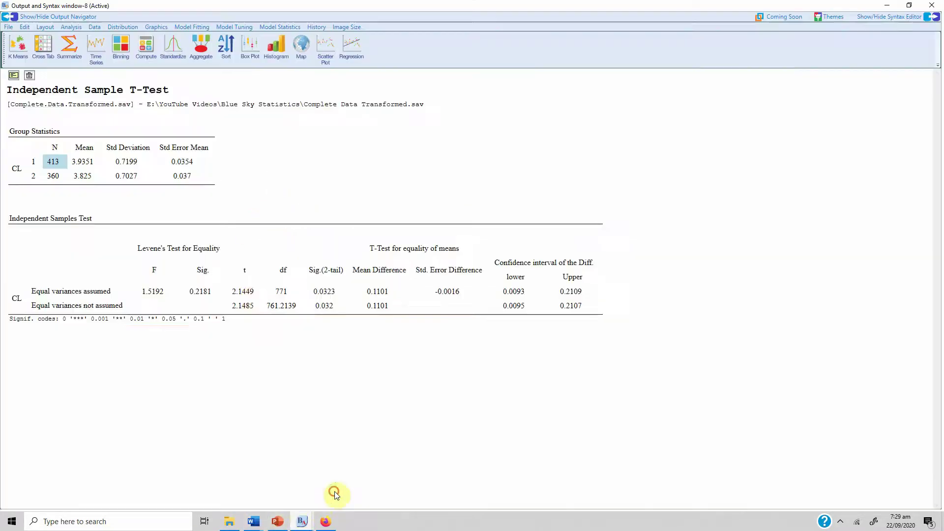
{"action": "right_click", "coordinate": [249, 255]}
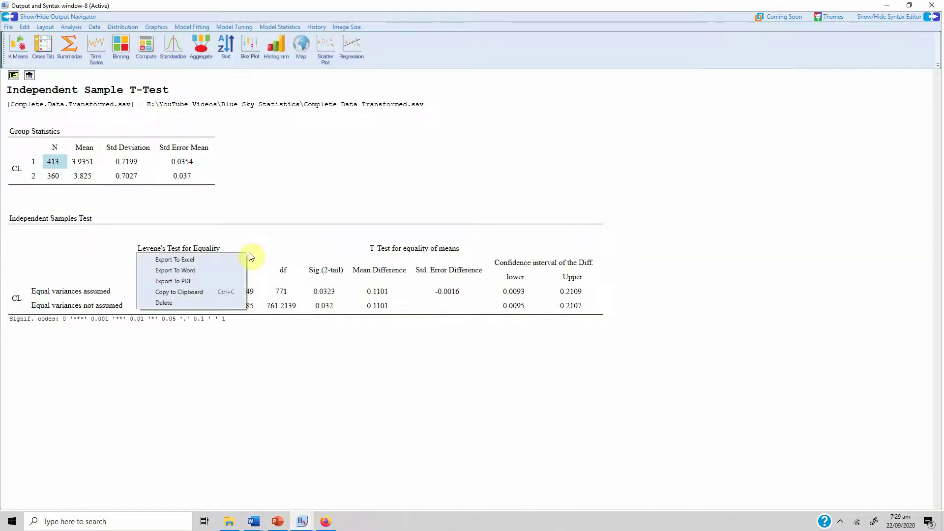
{"action": "left_click", "coordinate": [216, 270]}
{"action": "scroll", "coordinate": [521, 317], "scroll_direction": "down", "scroll_amount": 5}
{"action": "scroll", "coordinate": [521, 318], "scroll_direction": "up", "scroll_amount": 5}
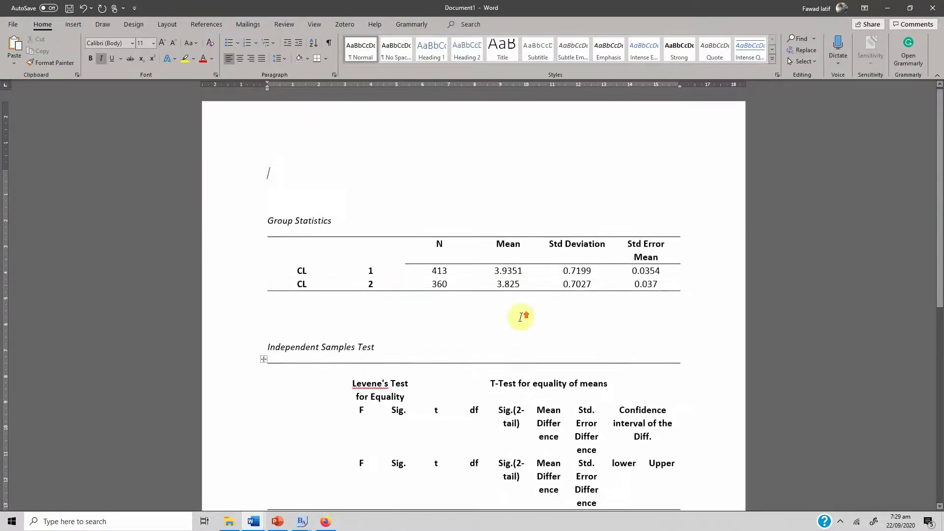
Copy the Group Statistics table and switch to Reporting Independent Sample T Test.docx
{"action": "left_click", "coordinate": [260, 236]}
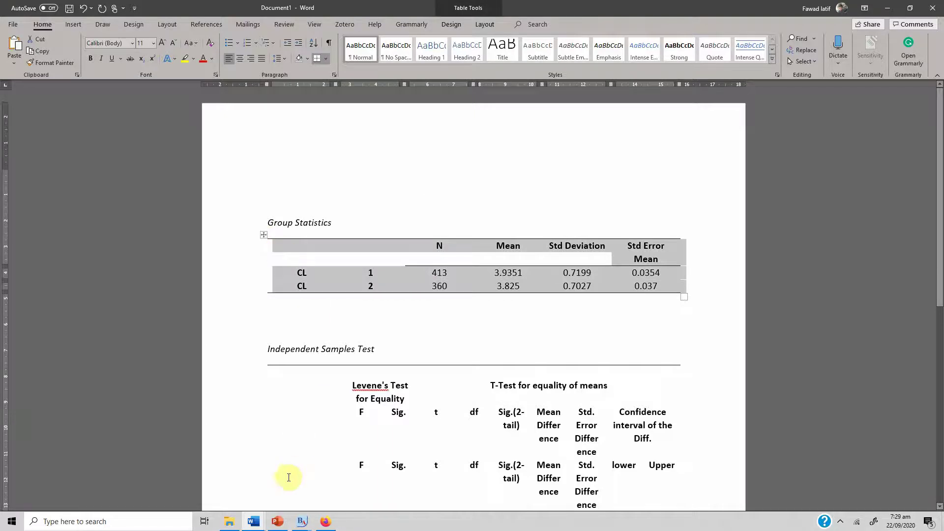
{"action": "left_click", "coordinate": [254, 521]}
{"action": "left_click", "coordinate": [206, 477]}
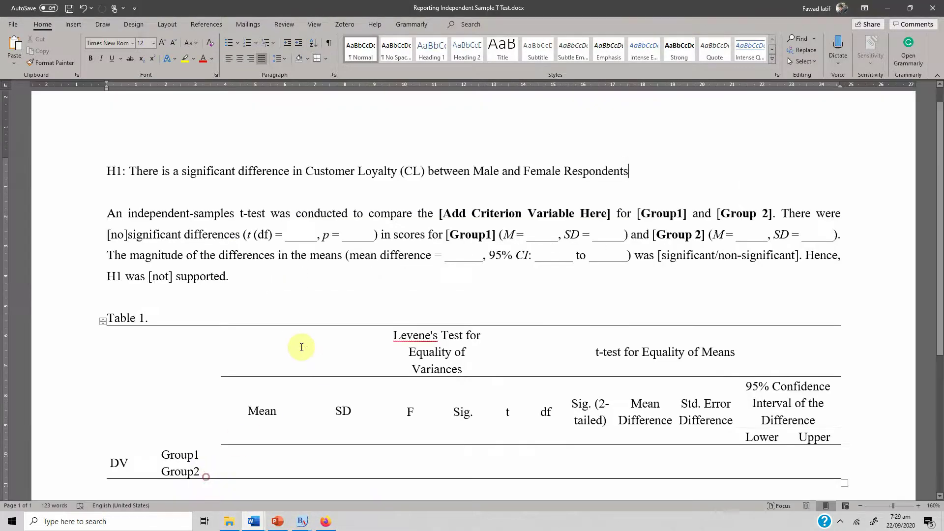
Paste the copied Group Statistics table below Table 1
{"action": "left_click", "coordinate": [207, 301]}
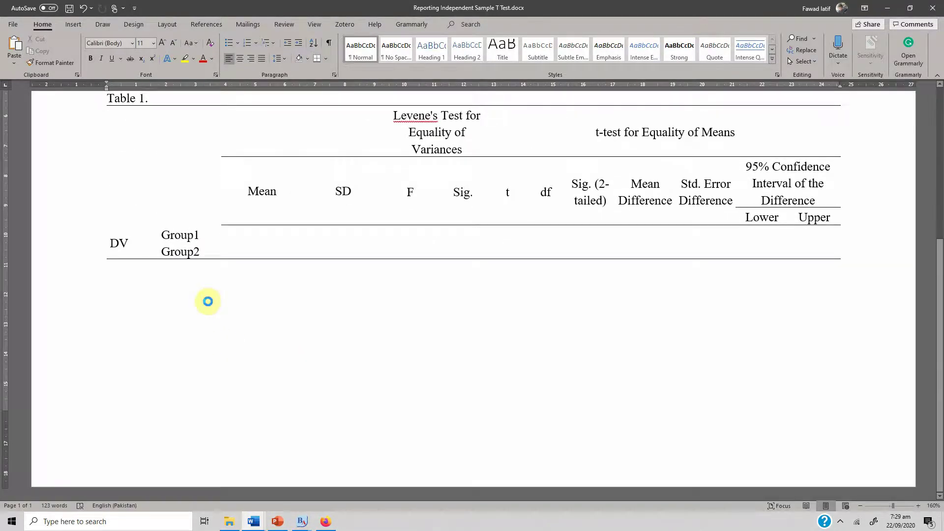
{"action": "key", "text": "ctrl+v"}
{"action": "scroll", "coordinate": [325, 295], "scroll_direction": "up", "scroll_amount": 5}
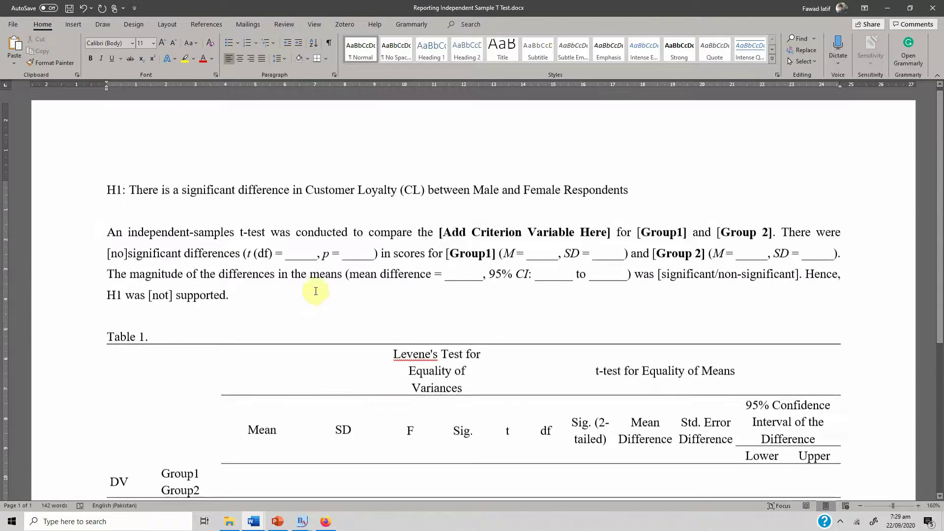
Change 'samples' to 'sample' and fill the placeholders with 'Customer Loyalty for Male and Female respondents'
{"action": "left_click", "coordinate": [230, 238]}
{"action": "key", "text": "Delete"}
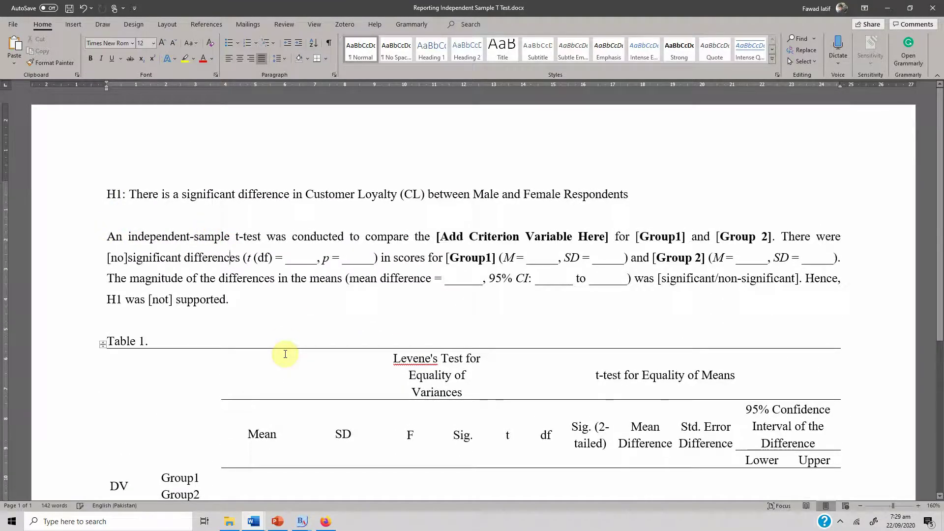
{"action": "left_click", "coordinate": [441, 237]}
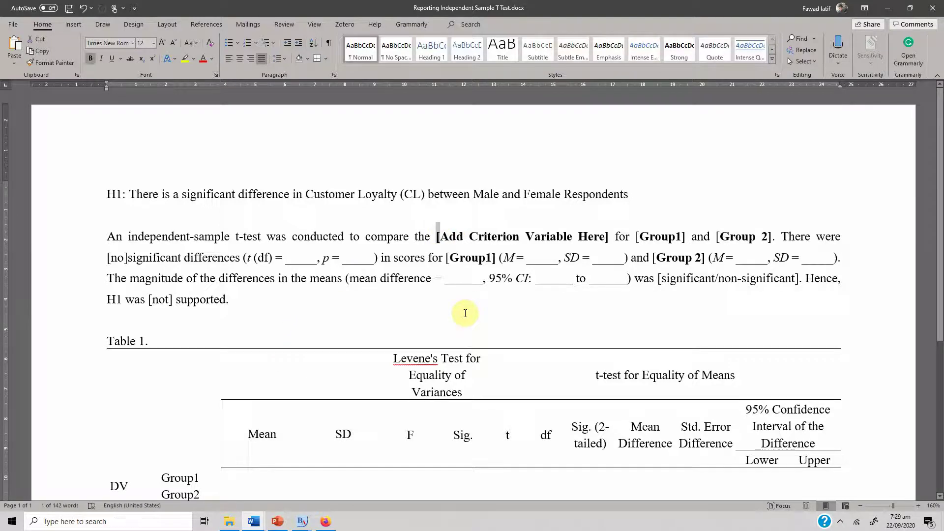
{"action": "key", "text": "shift+Right"}
{"action": "key", "text": "shift+Right"}
{"action": "key", "text": "shift+Right"}
{"action": "key", "text": "shift+Right"}
{"action": "key", "text": "shift+Right"}
{"action": "key", "text": "shift+Right"}
{"action": "key", "text": "shift+Right"}
{"action": "key", "text": "shift+Right"}
{"action": "key", "text": "shift+Right"}
{"action": "key", "text": "shift+Right"}
{"action": "key", "text": "shift+Right"}
{"action": "key", "text": "shift+Right"}
{"action": "key", "text": "shift+Right"}
{"action": "key", "text": "shift+Right"}
{"action": "key", "text": "shift+Right"}
{"action": "key", "text": "shift+Right"}
{"action": "key", "text": "shift+Right"}
{"action": "key", "text": "shift+Right"}
{"action": "key", "text": "shift+Right"}
{"action": "key", "text": "shift+Right"}
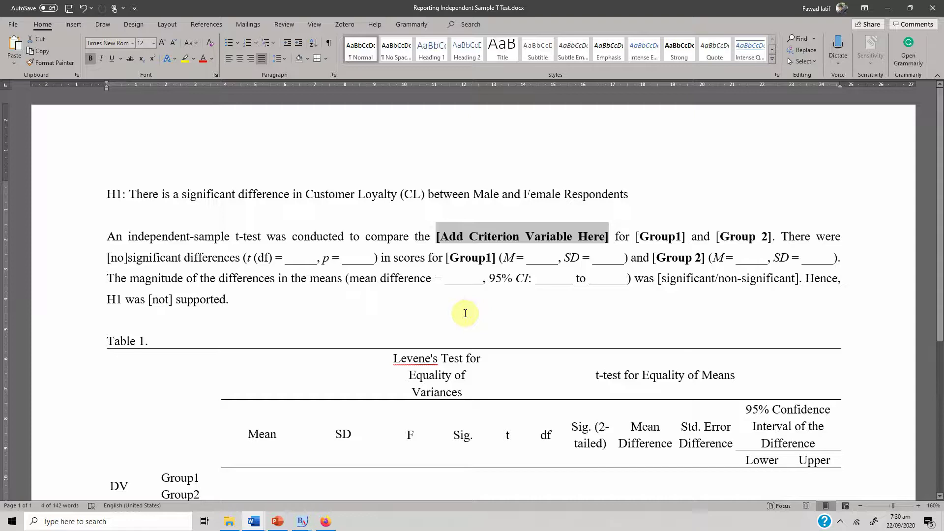
{"action": "type", "text": "Customer Loyalty for "}
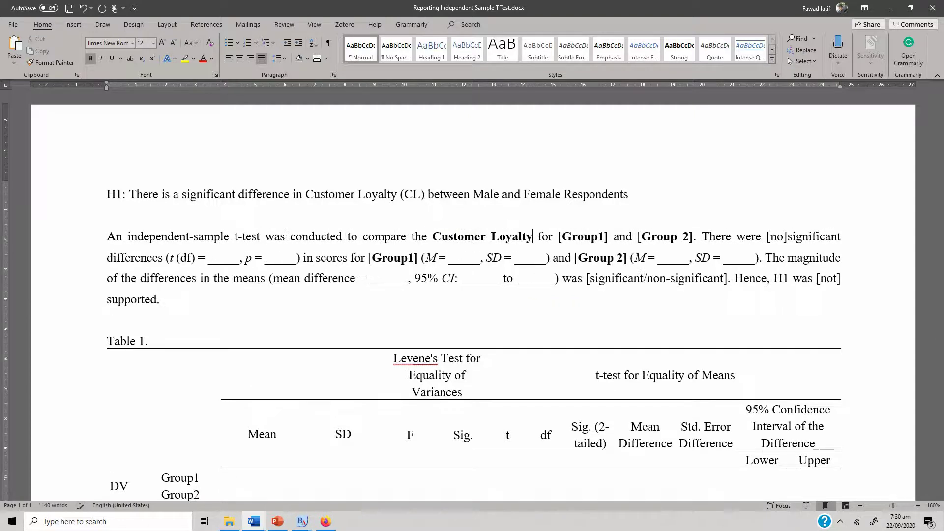
{"action": "type", "text": "Male"}
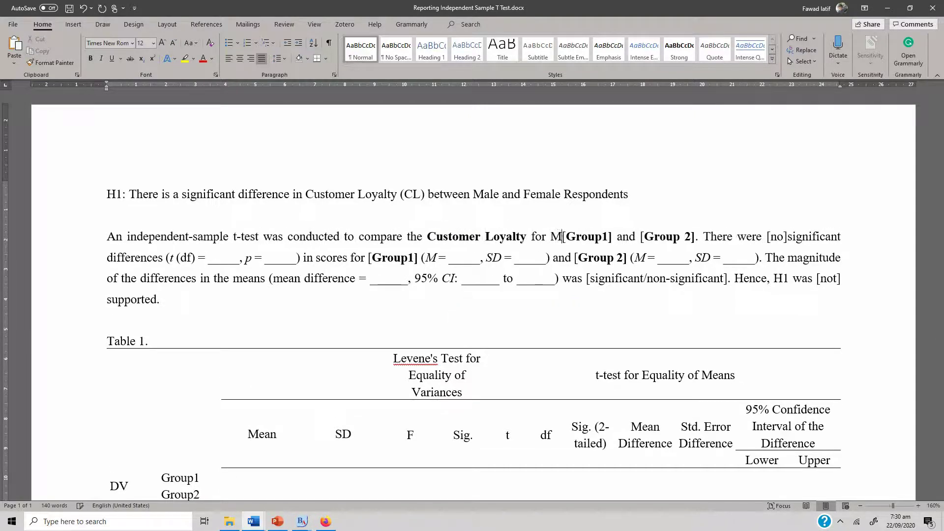
{"action": "key", "text": "shift+Right"}
{"action": "key", "text": "shift+Right"}
{"action": "key", "text": "shift+Right"}
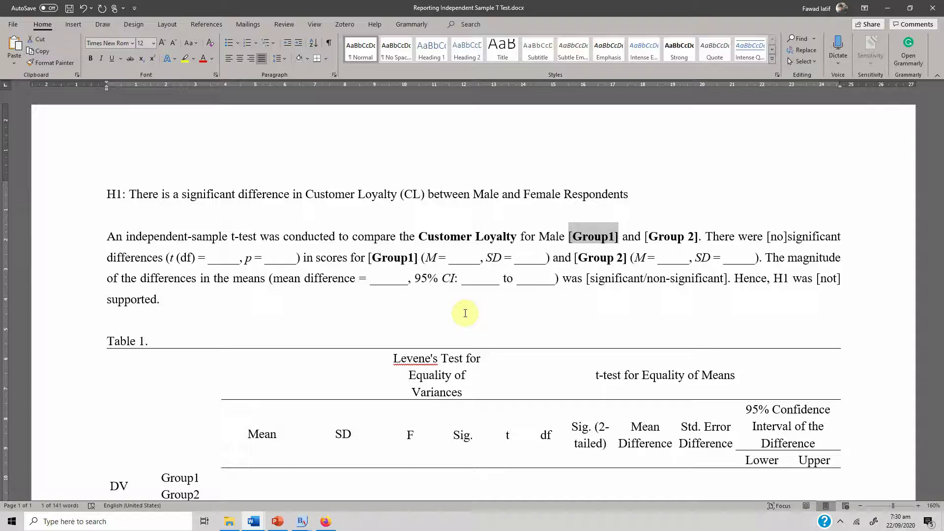
{"action": "key", "text": "Delete"}
{"action": "type", "text": "Female"}
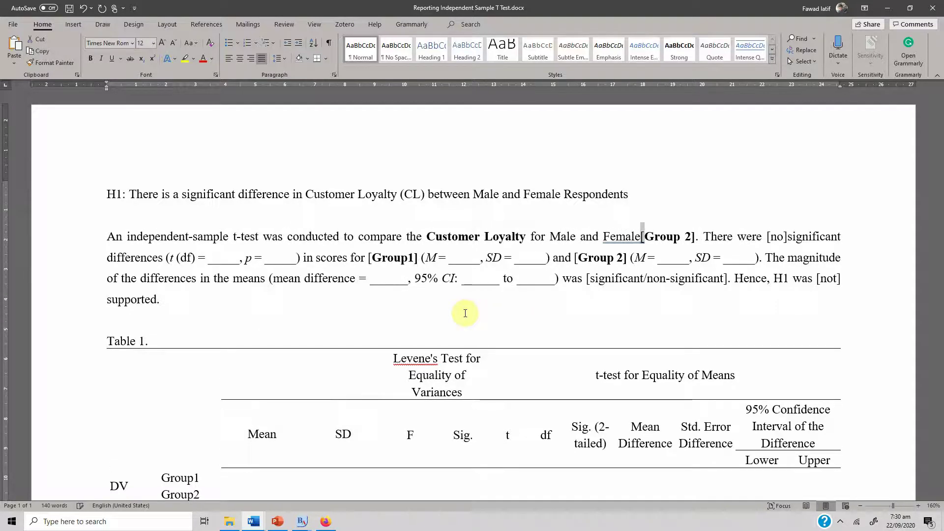
{"action": "key", "text": "shift+Right"}
{"action": "key", "text": "shift+Right"}
{"action": "key", "text": "shift+Right"}
{"action": "key", "text": "shift+Right"}
{"action": "key", "text": "shift+Right"}
{"action": "key", "text": "shift+Right"}
{"action": "key", "text": "shift+Right"}
{"action": "key", "text": "shift+Right"}
{"action": "key", "text": "shift+Right"}
{"action": "type", "text": "respo"}
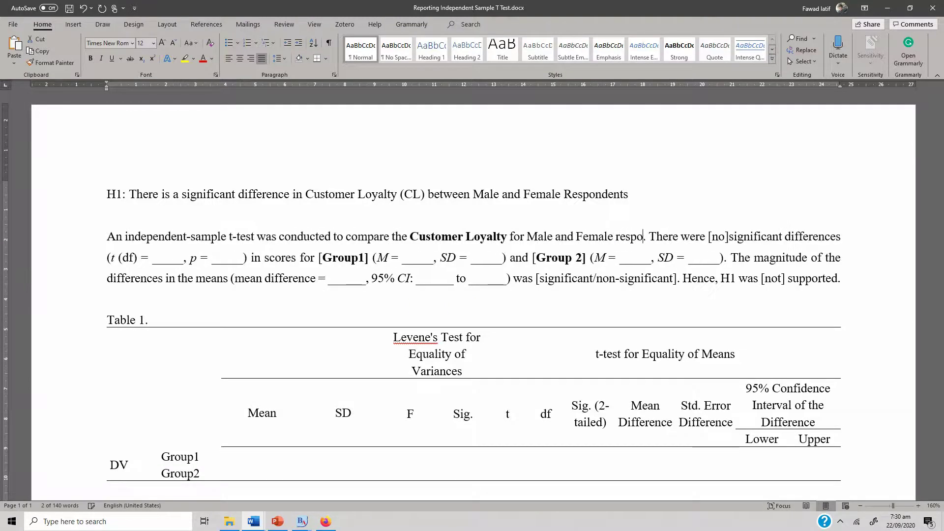
{"action": "type", "text": "ndents"}
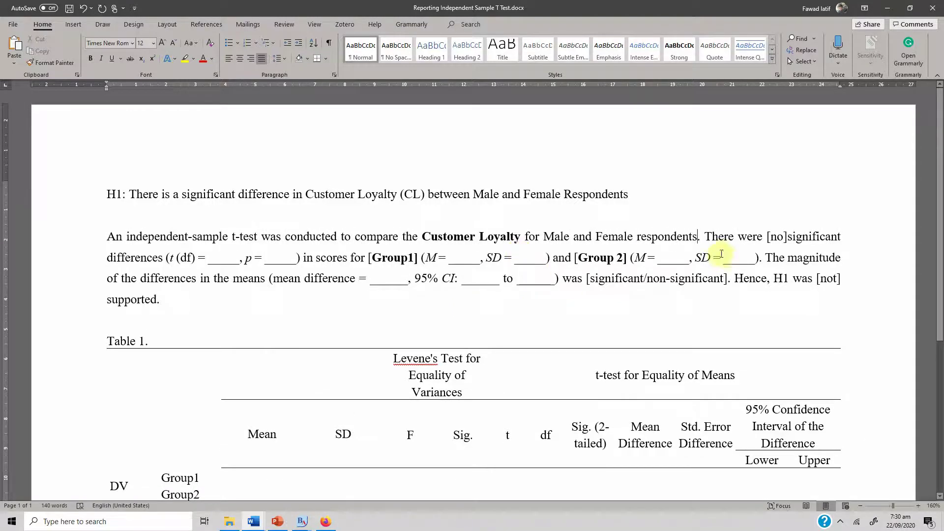
{"action": "scroll", "coordinate": [487, 251], "scroll_direction": "down", "scroll_amount": 3}
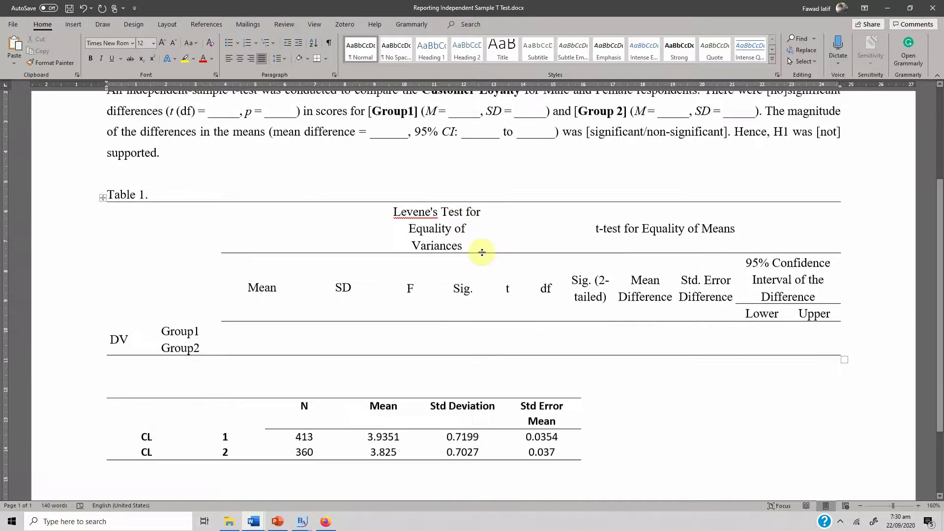
{"action": "scroll", "coordinate": [482, 252], "scroll_direction": "down", "scroll_amount": 2}
{"action": "mouse_move", "coordinate": [305, 516]}
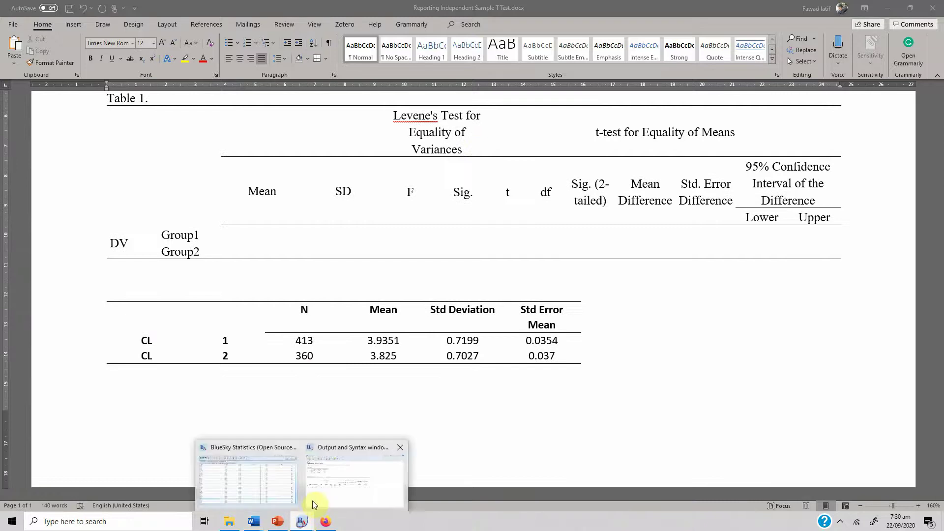
{"action": "left_click", "coordinate": [321, 477]}
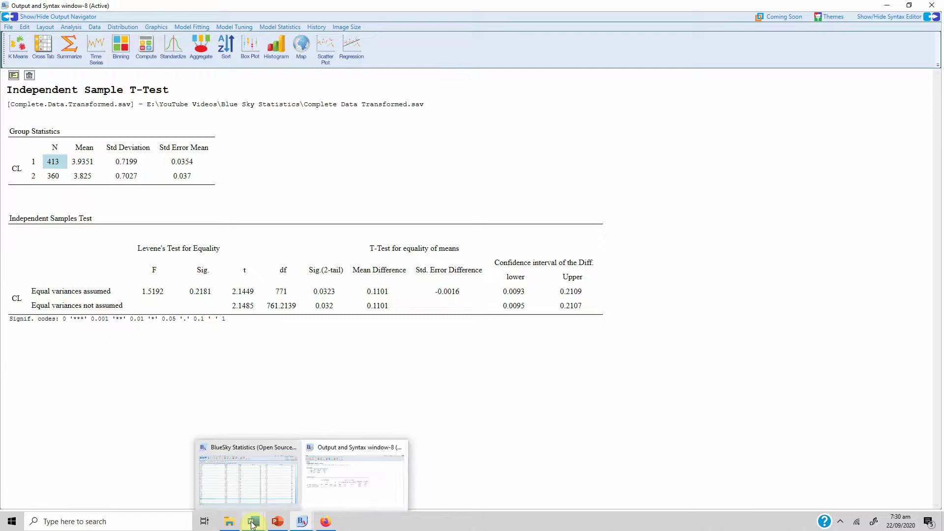
{"action": "mouse_move", "coordinate": [253, 520]}
{"action": "left_click", "coordinate": [214, 479]}
{"action": "scroll", "coordinate": [398, 267], "scroll_direction": "up", "scroll_amount": 5}
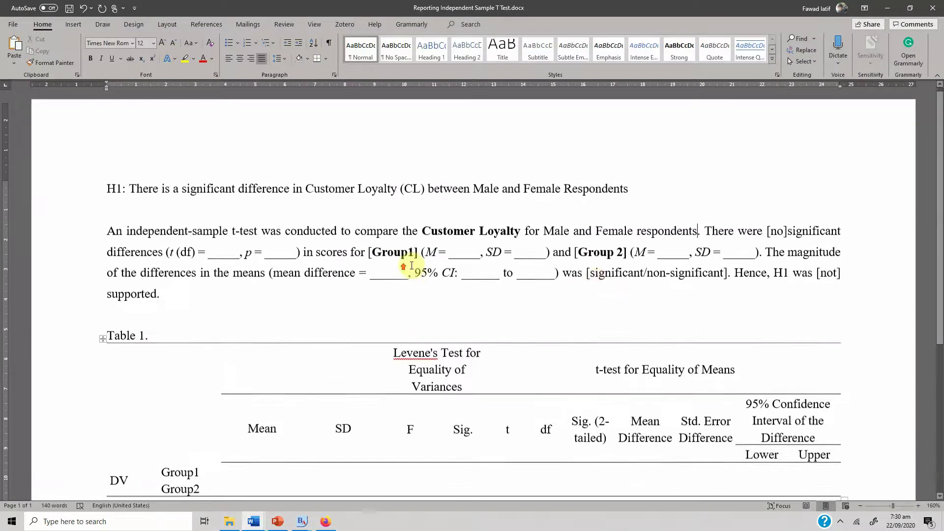
Fill the report sentence's blanks with df = 771 and p = .03
{"action": "left_click", "coordinate": [206, 261]}
{"action": "type", "text": "771"}
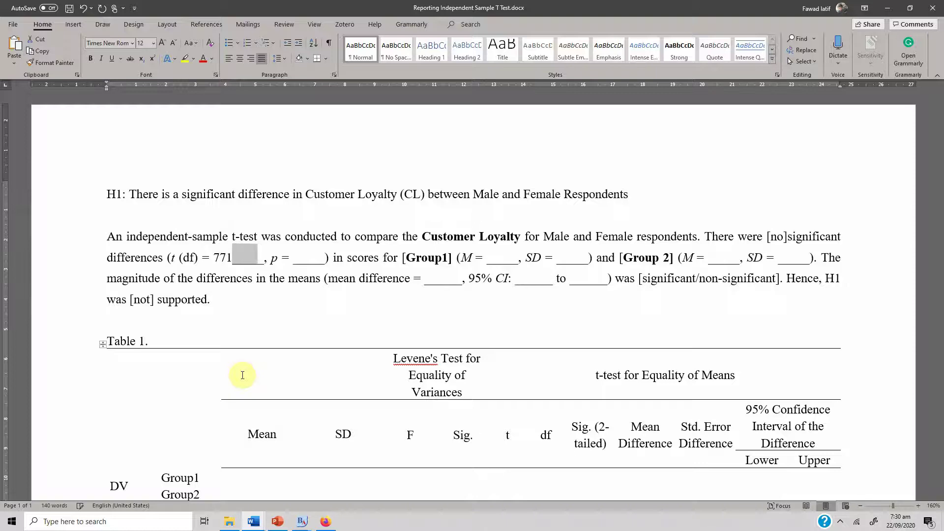
{"action": "key", "text": "Delete"}
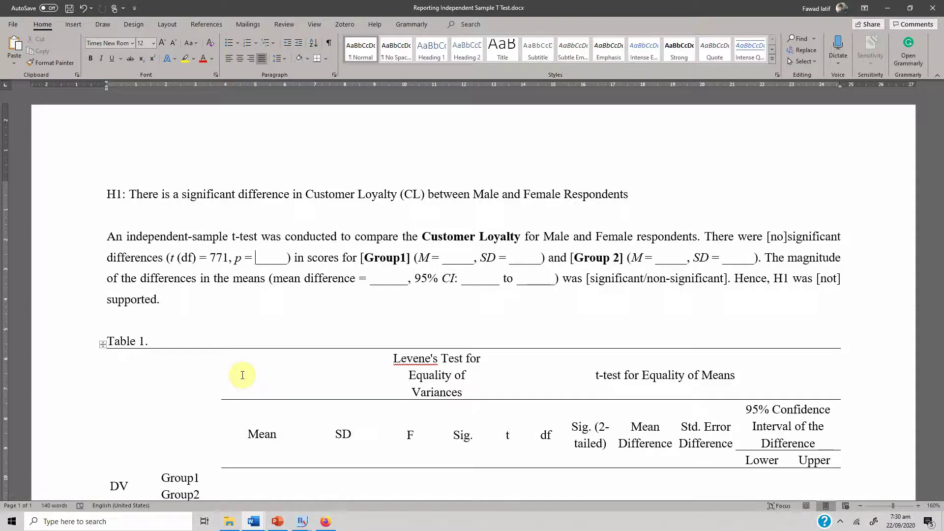
{"action": "type", "text": ".03"}
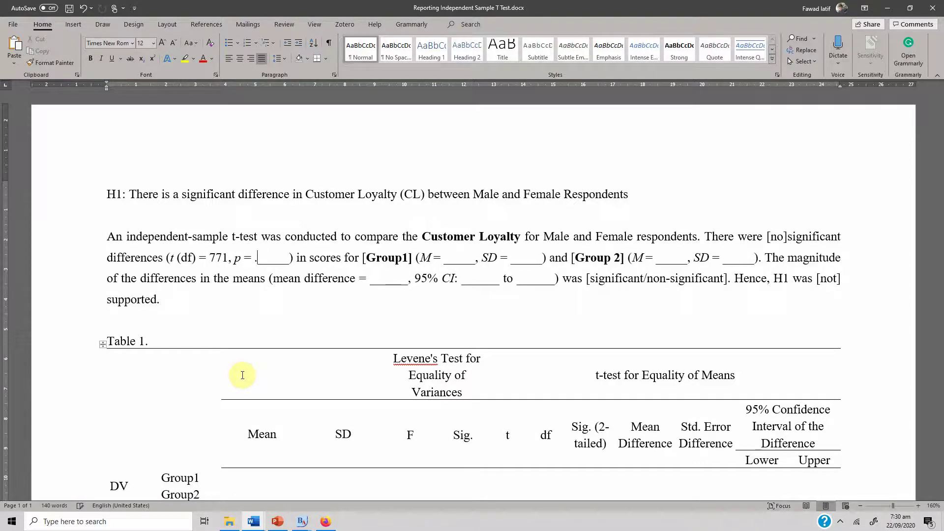
{"action": "key", "text": "shift+Right"}
{"action": "key", "text": "shift+Right"}
{"action": "key", "text": "shift+Right"}
{"action": "key", "text": "shift+Right"}
{"action": "key", "text": "shift+Right"}
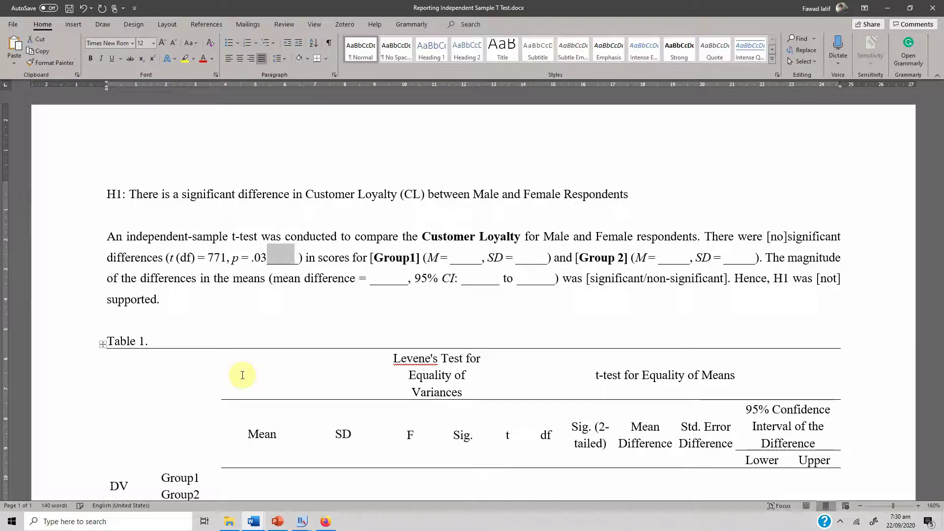
{"action": "key", "text": "Delete"}
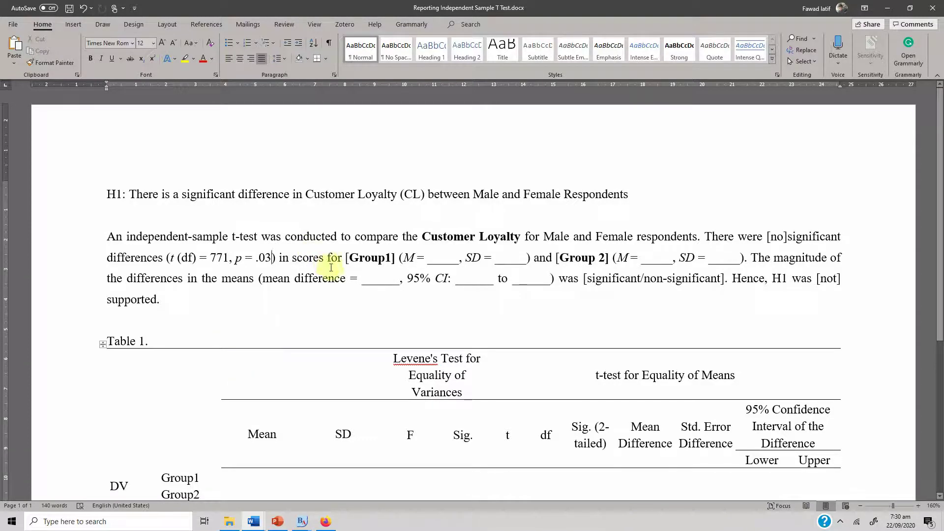
Replace the [Group1] and [Group 2] placeholders with Male and Female
{"action": "left_click", "coordinate": [342, 256]}
{"action": "type", "text": "Male"}
{"action": "key", "text": "shift+Right"}
{"action": "key", "text": "shift+Right"}
{"action": "key", "text": "shift+Right"}
{"action": "key", "text": "shift+Right"}
{"action": "key", "text": "shift+Right"}
{"action": "key", "text": "shift+Right"}
{"action": "key", "text": "shift+Right"}
{"action": "key", "text": "shift+Right"}
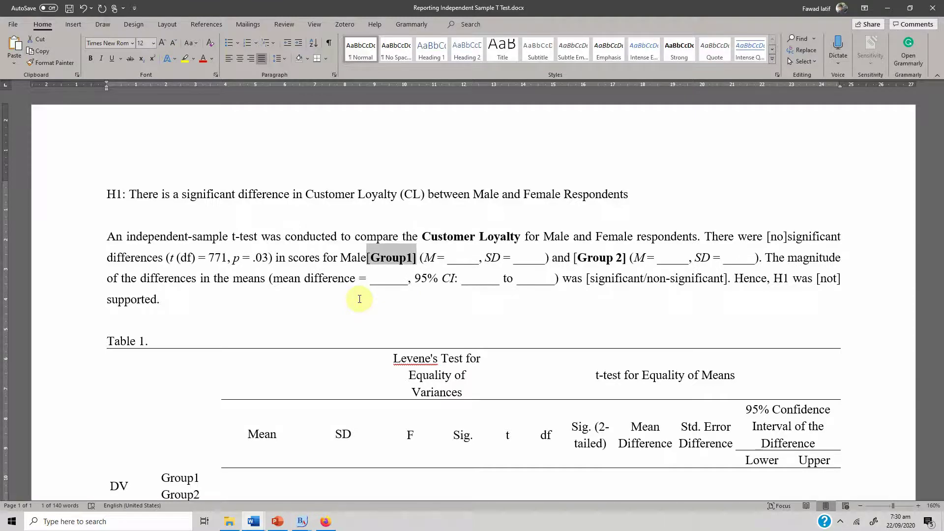
{"action": "key", "text": "Delete"}
{"action": "left_click", "coordinate": [537, 259]}
{"action": "key", "text": "shift+Right"}
{"action": "key", "text": "shift+Right"}
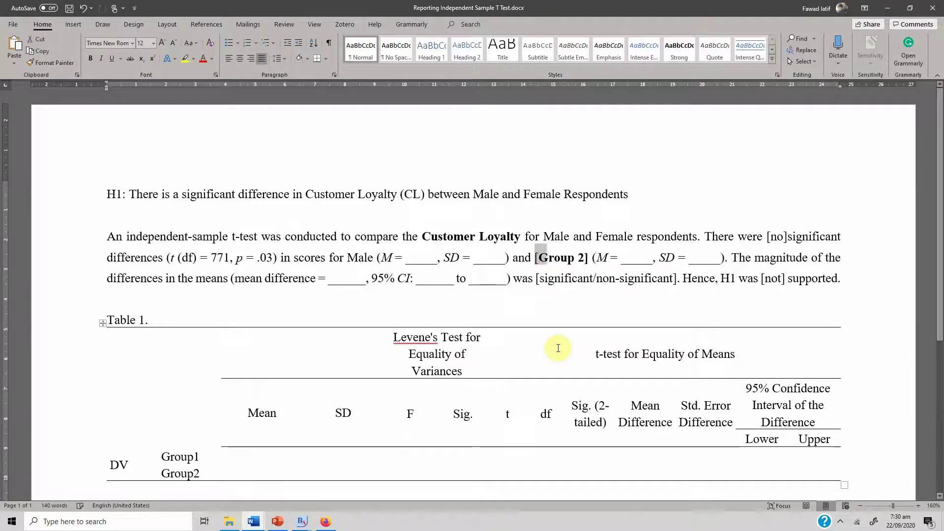
{"action": "type", "text": "Female"}
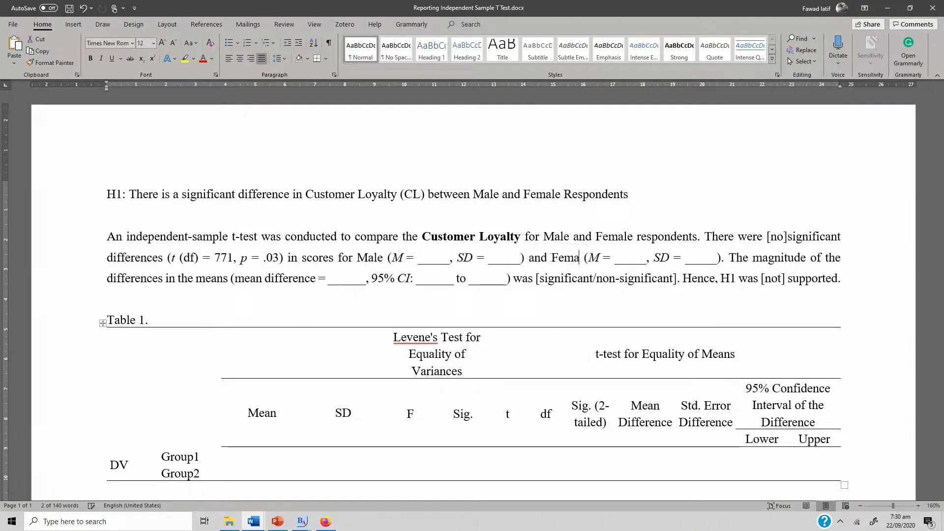
{"action": "scroll", "coordinate": [311, 241], "scroll_direction": "down", "scroll_amount": 5}
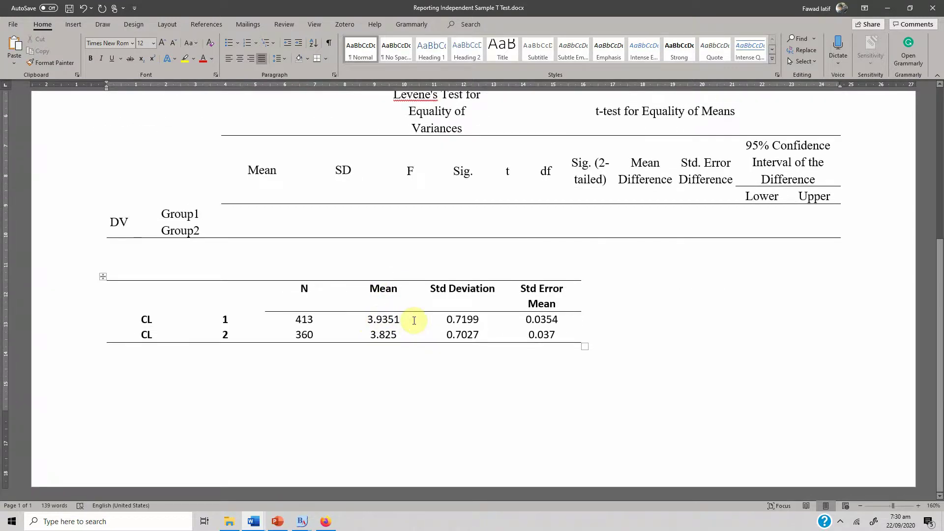
Enter the Male mean 3.93 and SD 0.71 in the report sentence
{"action": "scroll", "coordinate": [415, 320], "scroll_direction": "up", "scroll_amount": 3}
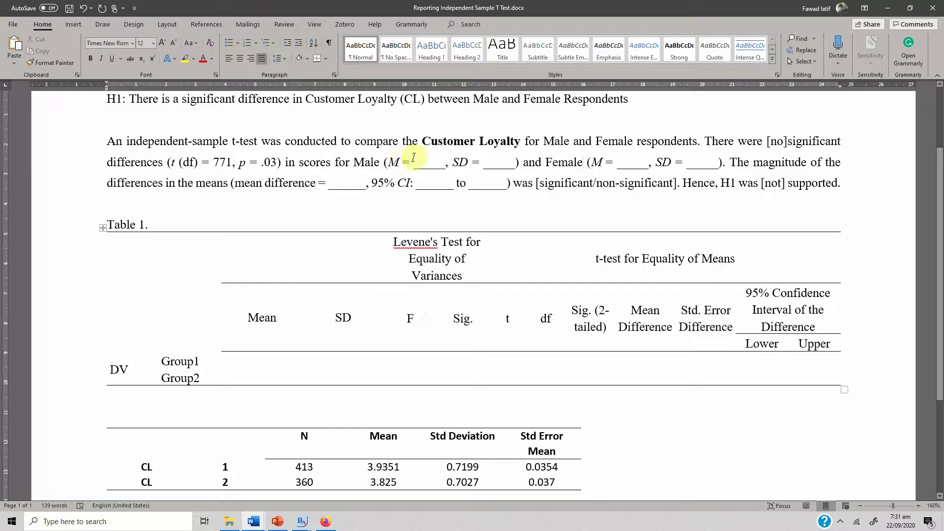
{"action": "left_click", "coordinate": [414, 168]}
{"action": "type", "text": "3.93"}
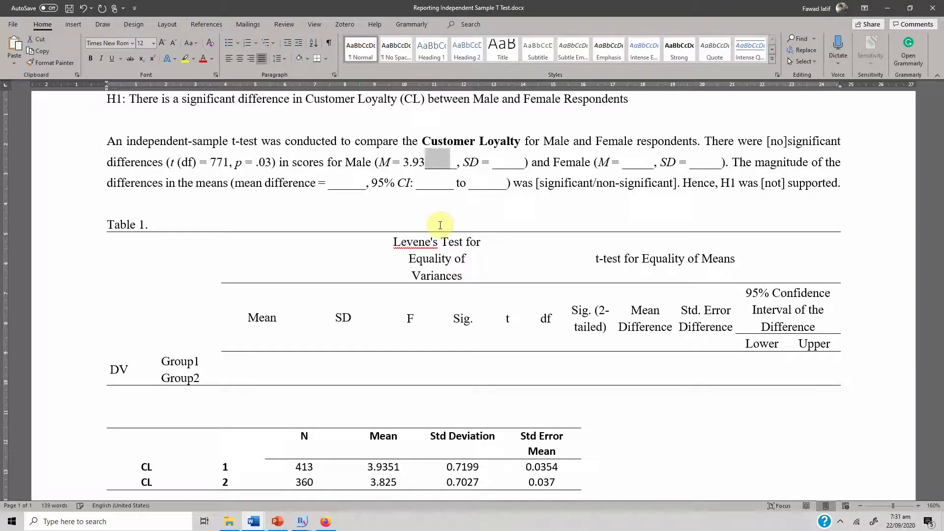
{"action": "key", "text": "Delete"}
{"action": "left_click", "coordinate": [486, 166]}
{"action": "type", "text": "0.71"}
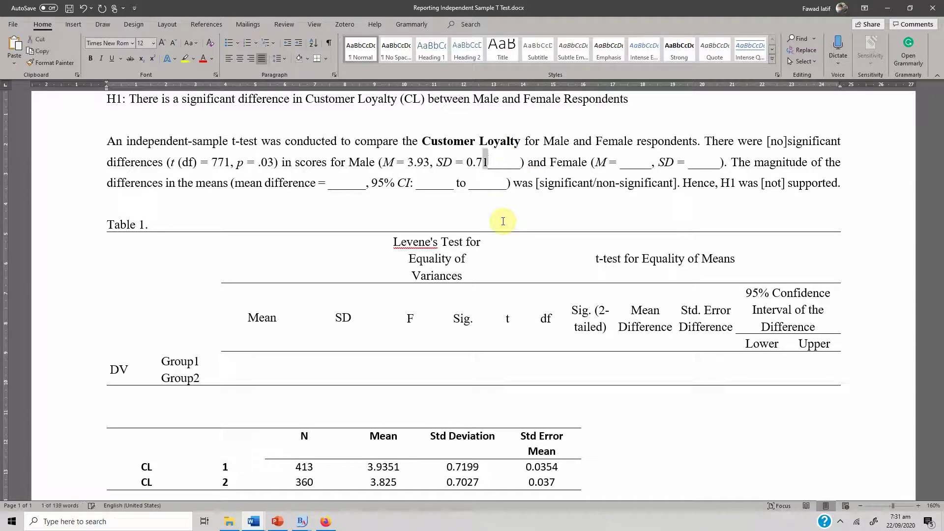
{"action": "key", "text": "Right"}
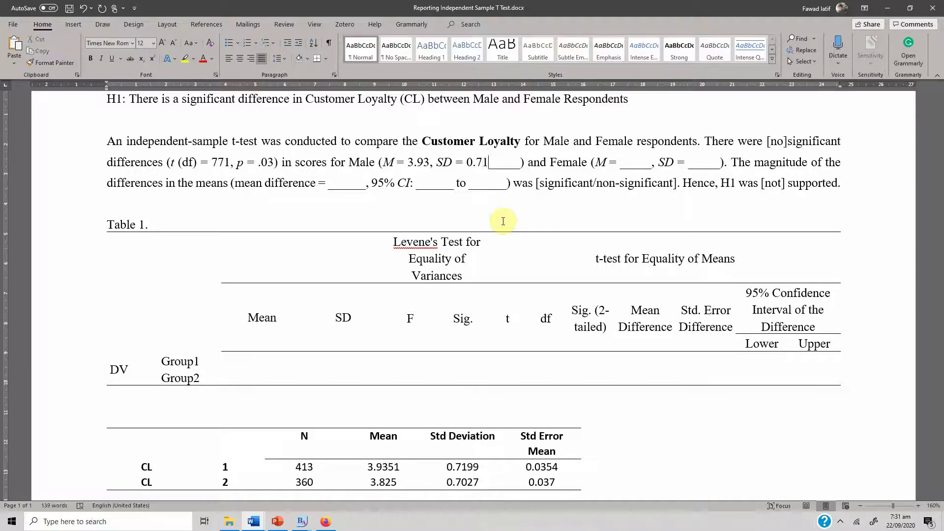
{"action": "key", "text": "Delete"}
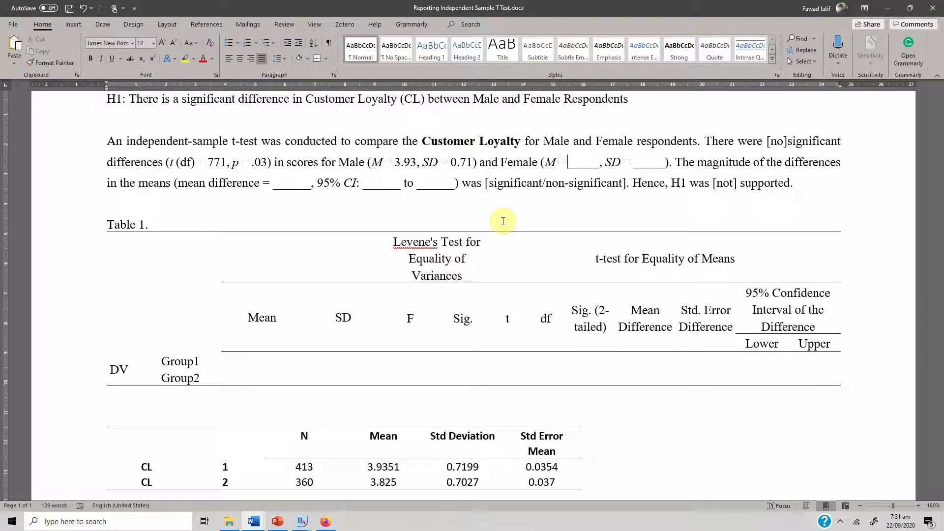
Enter the Female mean 3.82 and SD .70, then view the exported test table
{"action": "type", "text": "3.82"}
{"action": "key", "text": "shift+Right"}
{"action": "key", "text": "Delete"}
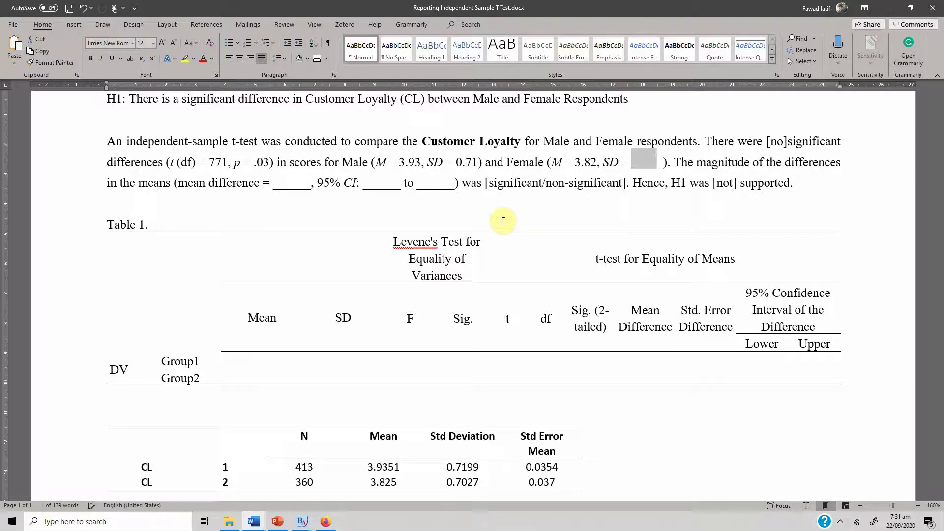
{"action": "type", "text": ".70"}
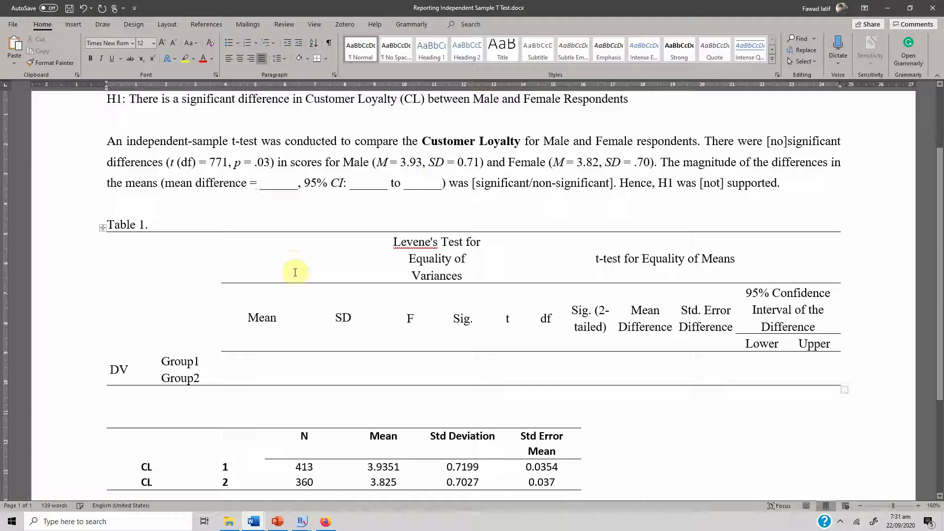
{"action": "mouse_move", "coordinate": [265, 523]}
{"action": "left_click", "coordinate": [315, 482]}
Enter the mean difference 0.11 from the exported table into the report sentence
{"action": "scroll", "coordinate": [529, 458], "scroll_direction": "down", "scroll_amount": 3}
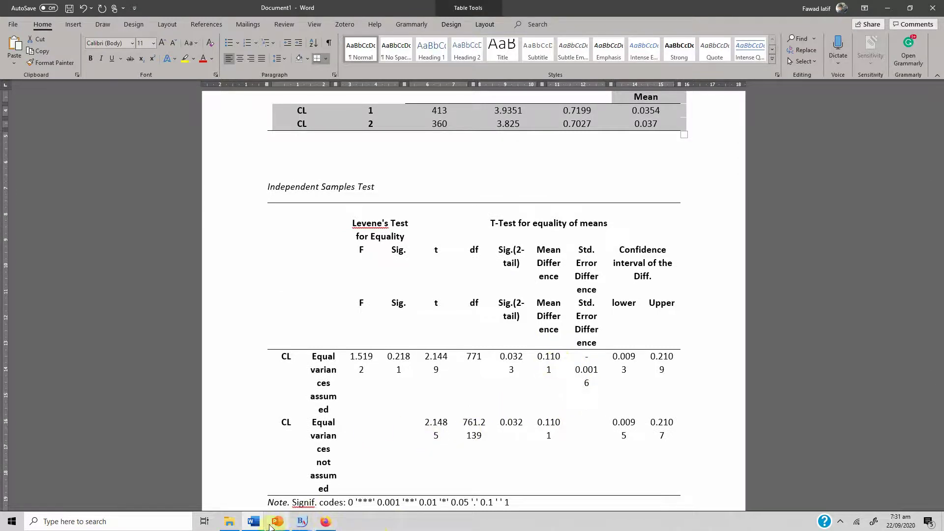
{"action": "left_click", "coordinate": [254, 521]}
{"action": "left_click", "coordinate": [178, 483]}
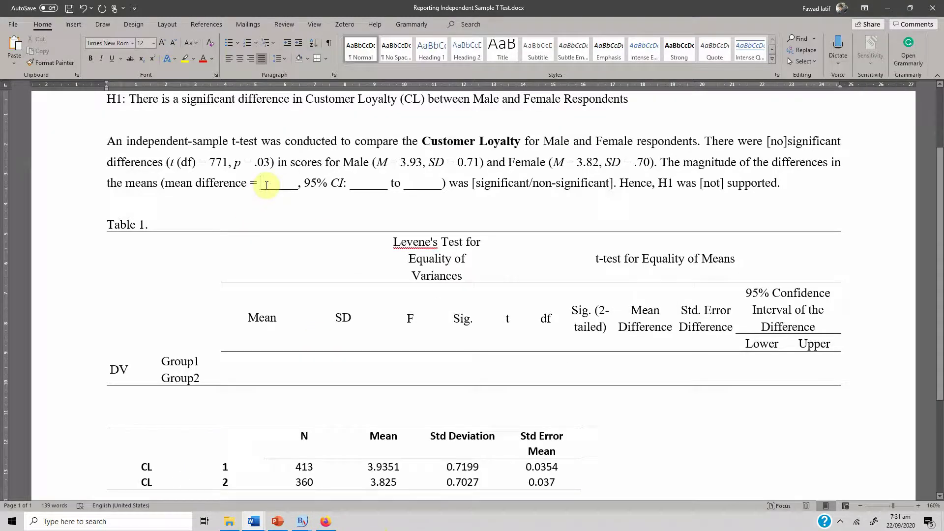
{"action": "type", "text": "0.11"}
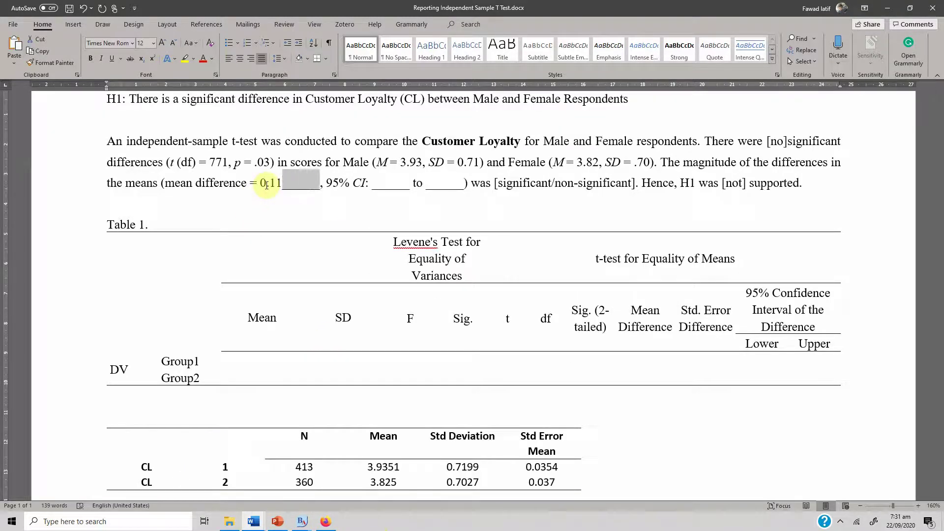
{"action": "key", "text": "Delete"}
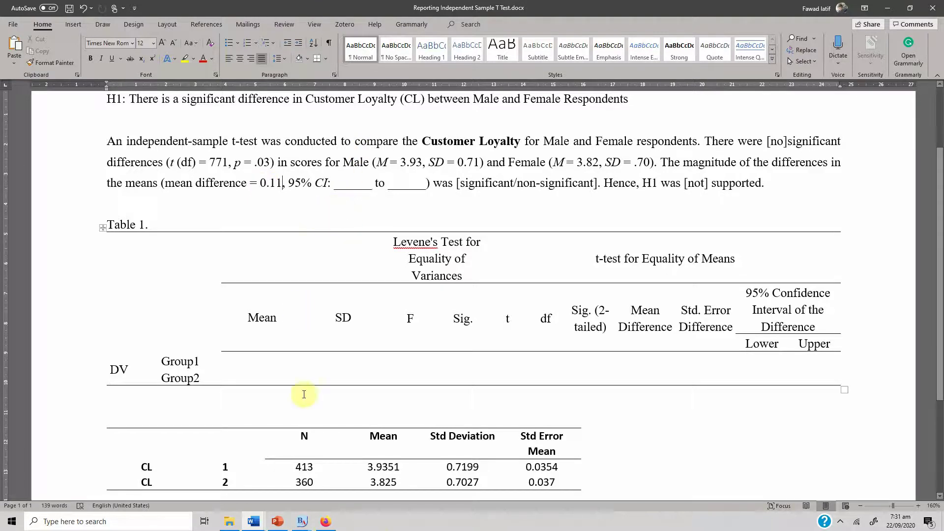
{"action": "left_click", "coordinate": [302, 521]}
{"action": "left_click", "coordinate": [246, 487]}
Enter the lower 95% CI bound .009 from the t-test output
{"action": "mouse_move", "coordinate": [301, 518]}
{"action": "left_click", "coordinate": [323, 493]}
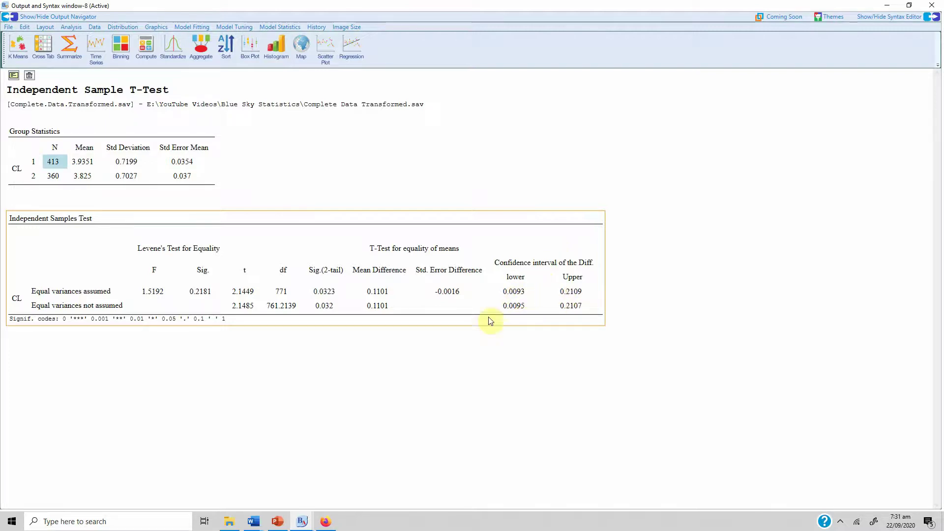
{"action": "mouse_move", "coordinate": [255, 526]}
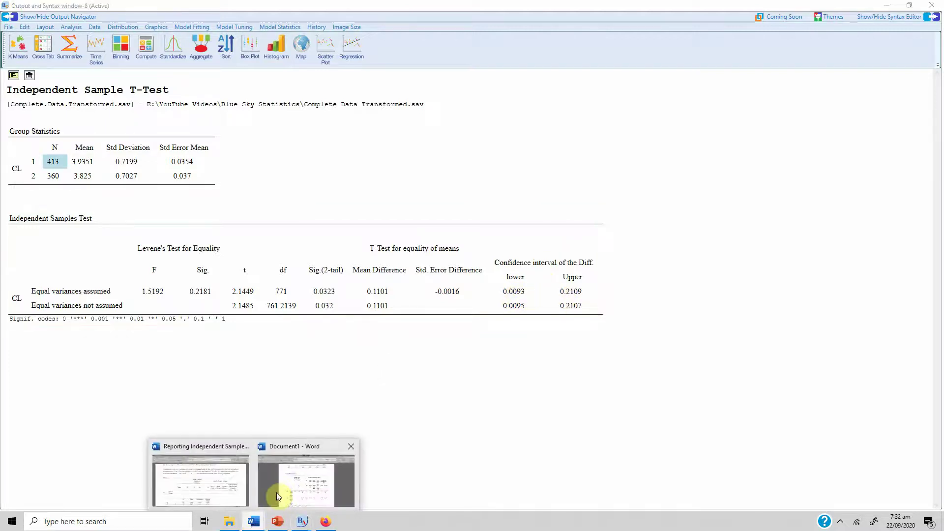
{"action": "left_click", "coordinate": [211, 488]}
{"action": "left_click", "coordinate": [335, 184]}
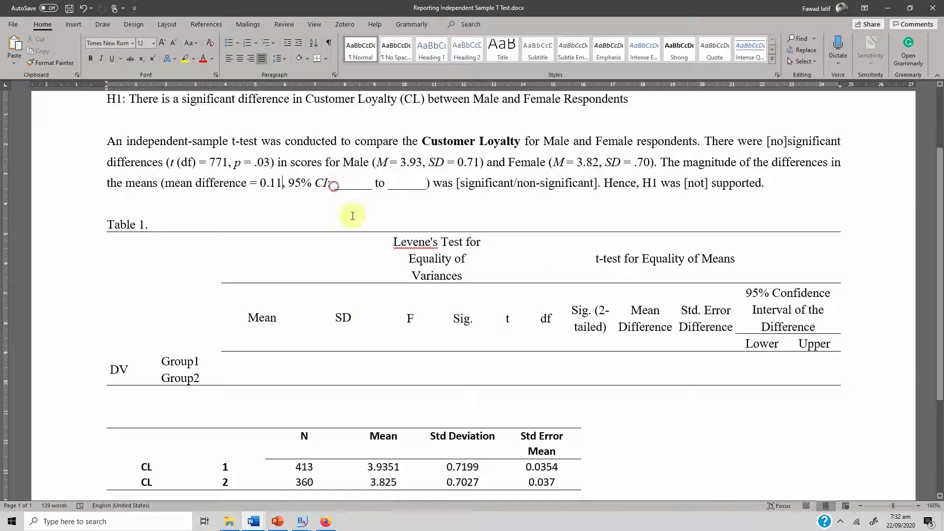
{"action": "type", "text": ".009"}
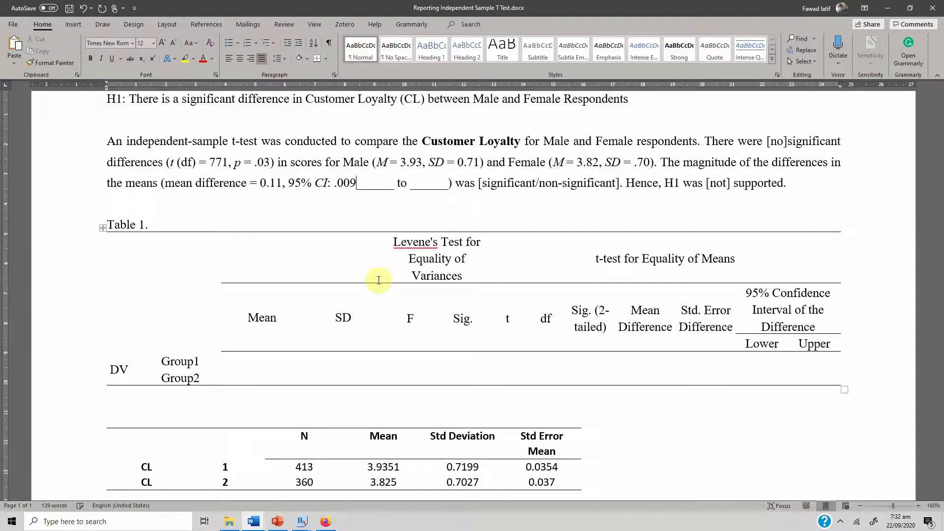
{"action": "key", "text": "ctrl+shift+Right"}
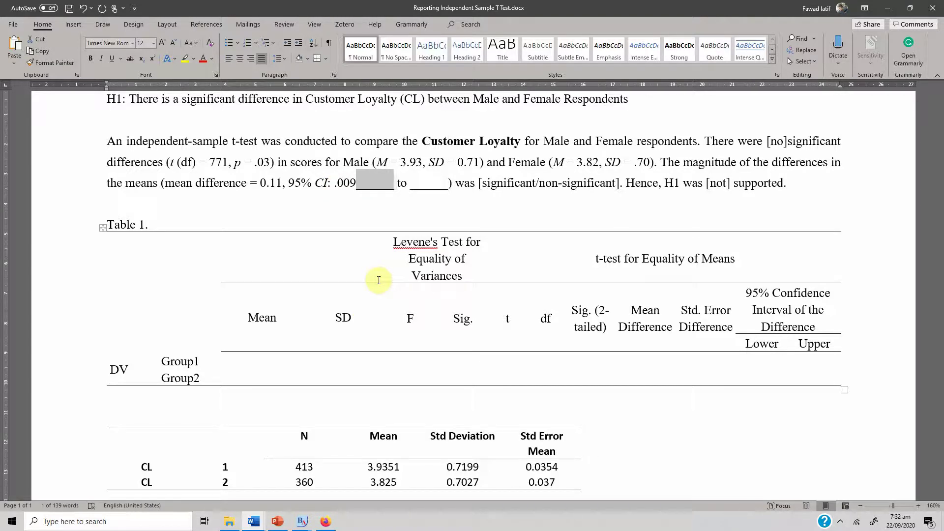
{"action": "key", "text": "Delete"}
Enter the upper 95% CI bound .210 after checking the BlueSky output
{"action": "left_click", "coordinate": [302, 521]}
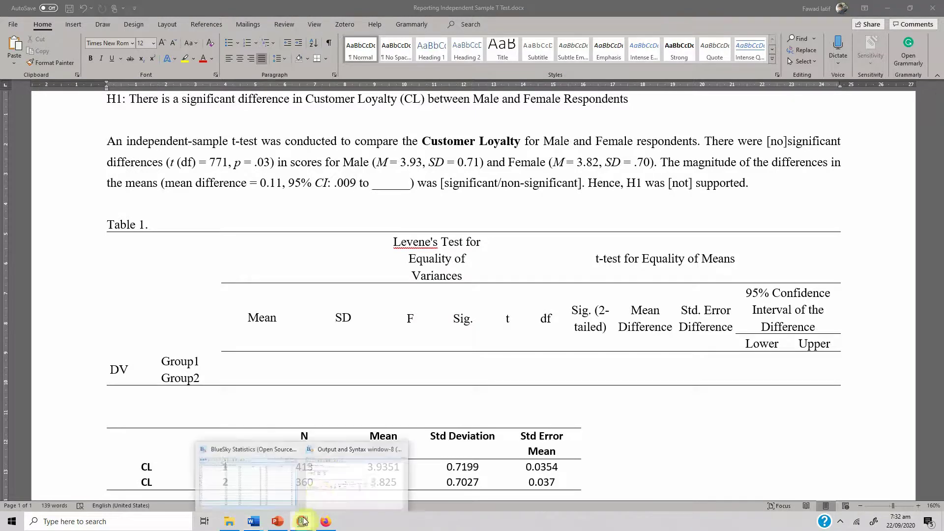
{"action": "left_click", "coordinate": [323, 483]}
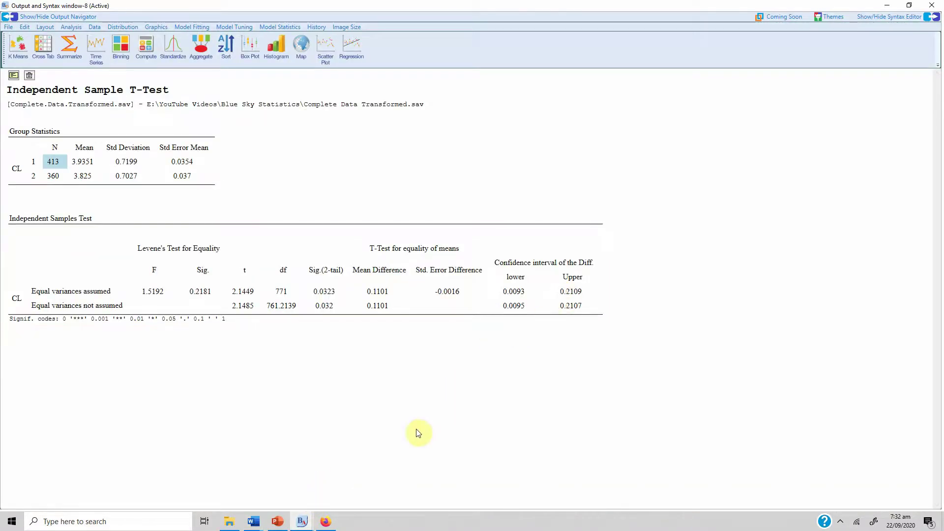
{"action": "left_click", "coordinate": [254, 521]}
{"action": "left_click", "coordinate": [216, 475]}
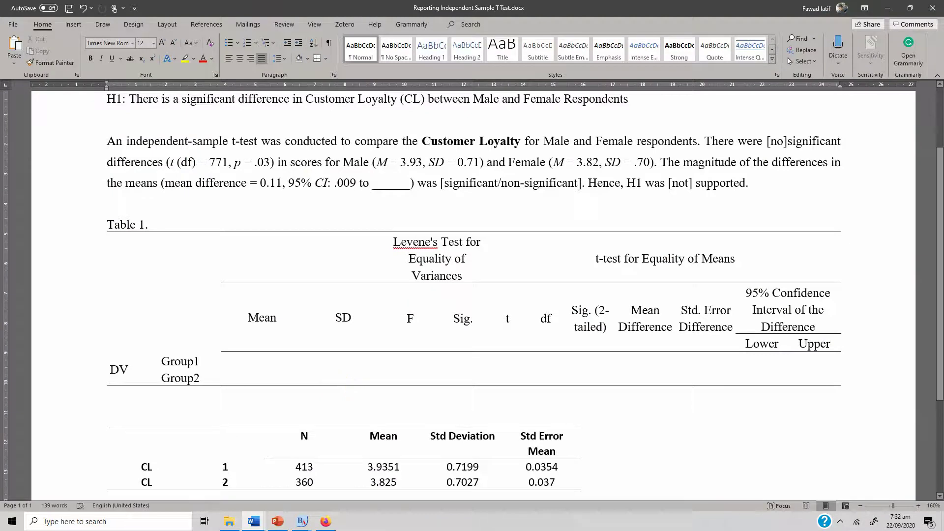
{"action": "type", "text": ".210"}
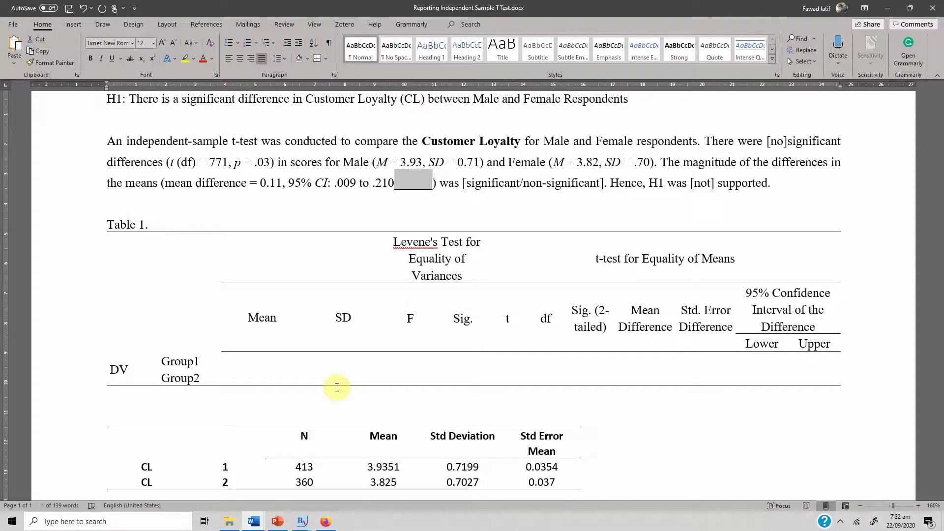
{"action": "key", "text": "Delete"}
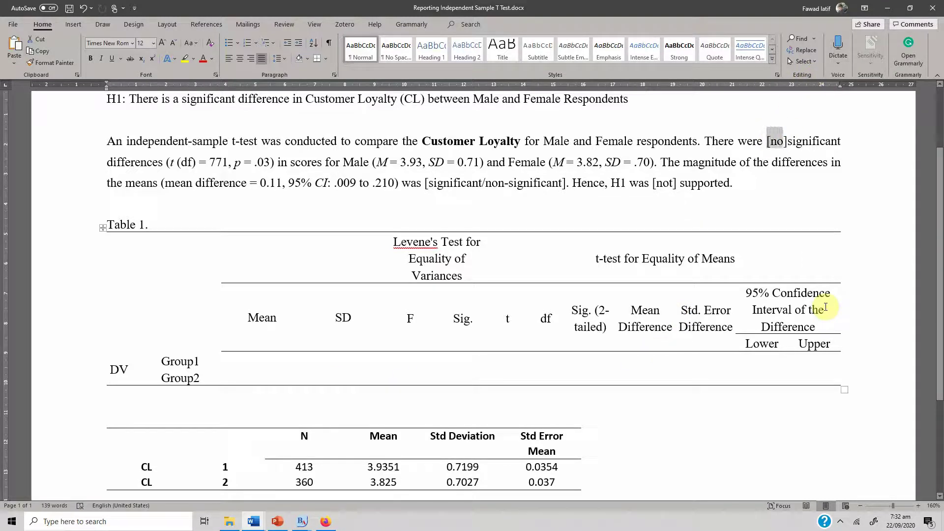
Edit the placeholders so the difference reads significant and 'H1 was supported'
{"action": "key", "text": "Delete"}
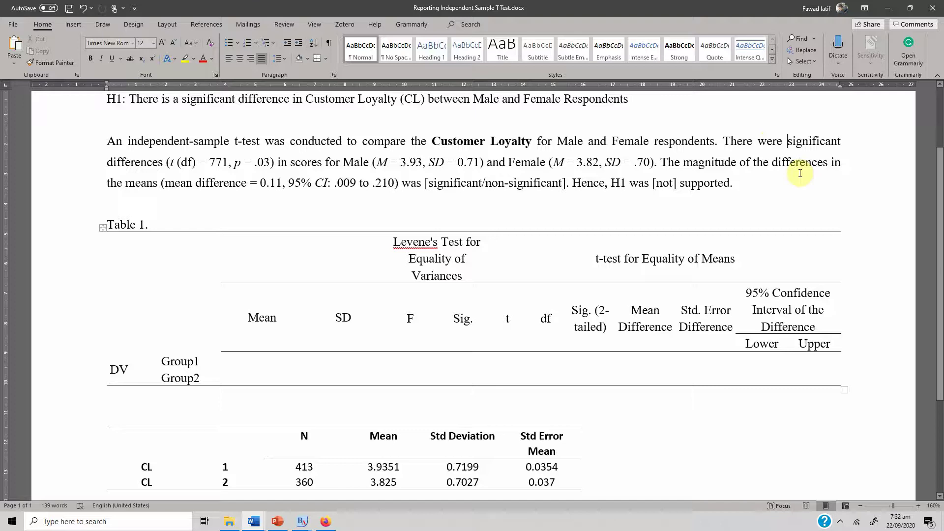
{"action": "left_click", "coordinate": [426, 182]}
{"action": "key", "text": "Delete"}
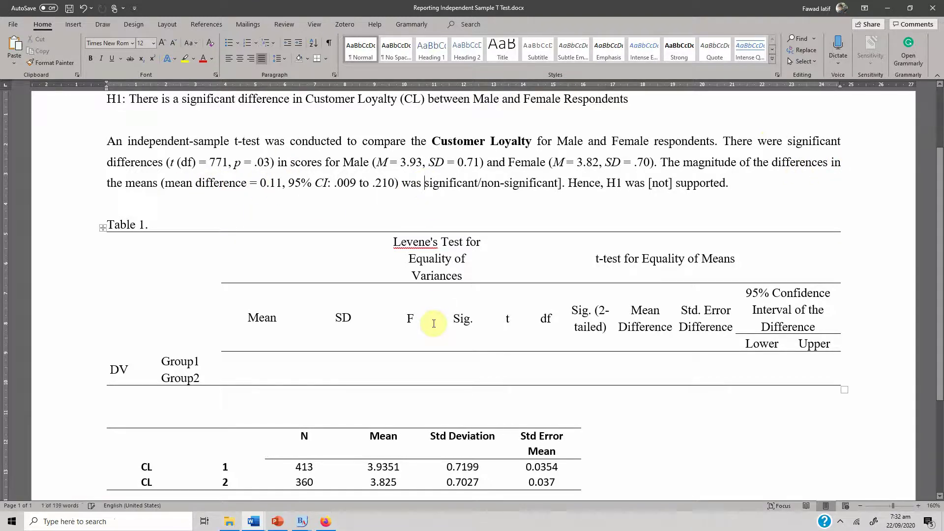
{"action": "key", "text": "Right"}
{"action": "key", "text": "Right"}
{"action": "key", "text": "shift+Right"}
{"action": "key", "text": "shift+Right"}
{"action": "key", "text": "shift+Right"}
{"action": "key", "text": "shift+Right"}
{"action": "key", "text": "shift+Right"}
{"action": "key", "text": "shift+Right"}
{"action": "key", "text": "shift+Right"}
{"action": "key", "text": "shift+Right"}
{"action": "key", "text": "shift+Right"}
{"action": "key", "text": "shift+Right"}
{"action": "key", "text": "shift+Right"}
{"action": "key", "text": "shift+Right"}
{"action": "key", "text": "shift+Right"}
{"action": "key", "text": "shift+Right"}
{"action": "key", "text": "shift+Right"}
{"action": "key", "text": "shift+Right"}
{"action": "key", "text": "shift+Right"}
{"action": "key", "text": "Delete"}
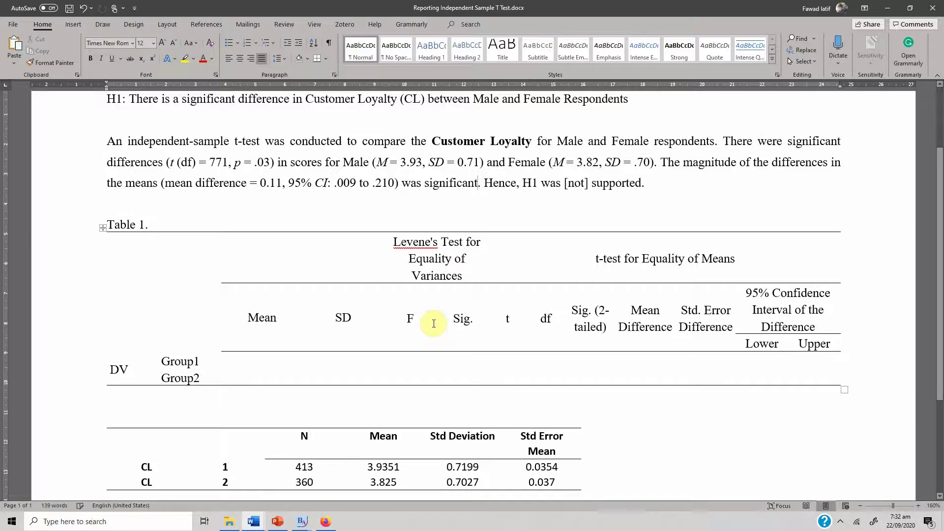
{"action": "left_click", "coordinate": [564, 183]}
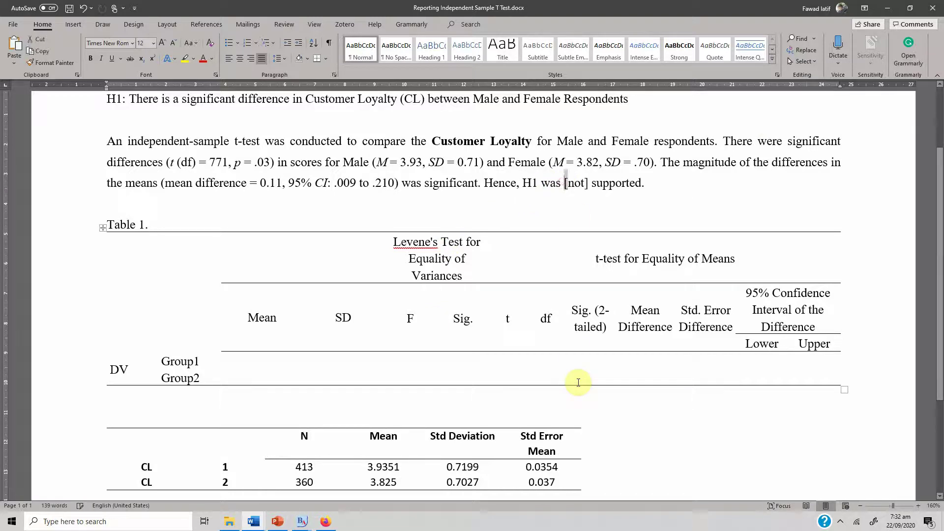
{"action": "key", "text": "shift+Right"}
{"action": "key", "text": "shift+Right"}
{"action": "key", "text": "Delete"}
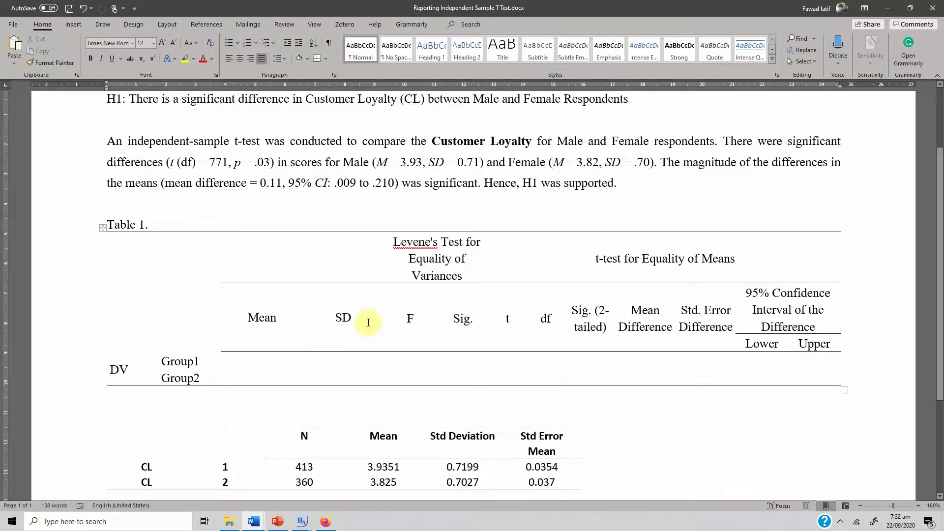
{"action": "scroll", "coordinate": [373, 197], "scroll_direction": "up", "scroll_amount": 2}
Relabel Table 1's Group1 and Group2 rows as Male and Female
{"action": "scroll", "coordinate": [328, 227], "scroll_direction": "down", "scroll_amount": 5}
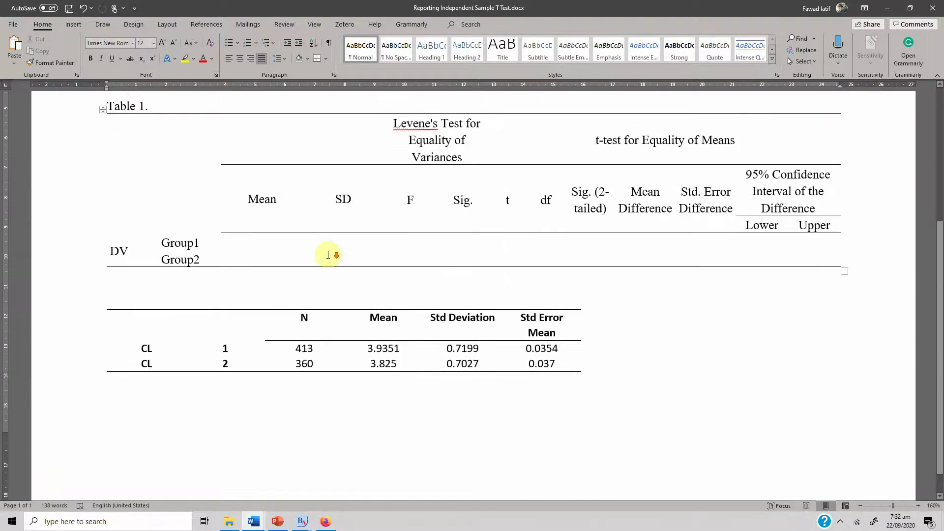
{"action": "left_click", "coordinate": [251, 231]}
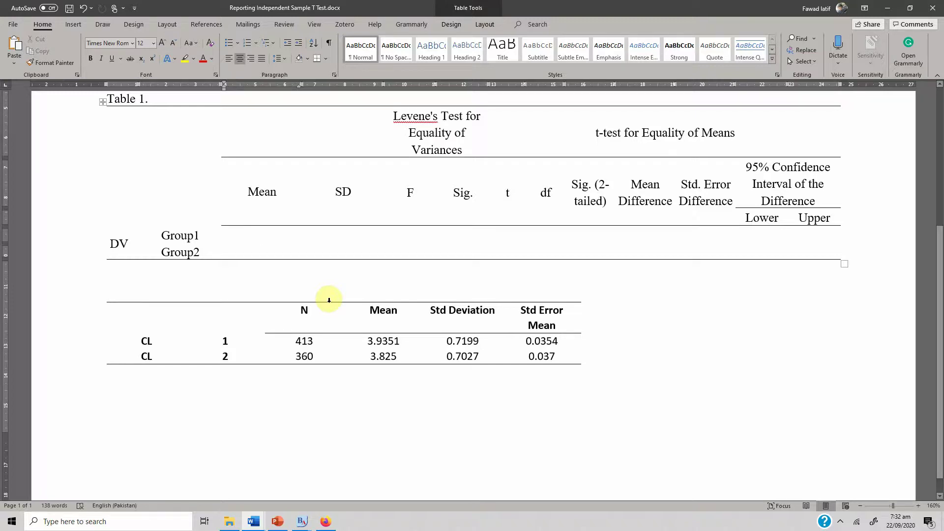
{"action": "left_click", "coordinate": [196, 235]}
{"action": "key", "text": "shift+Home"}
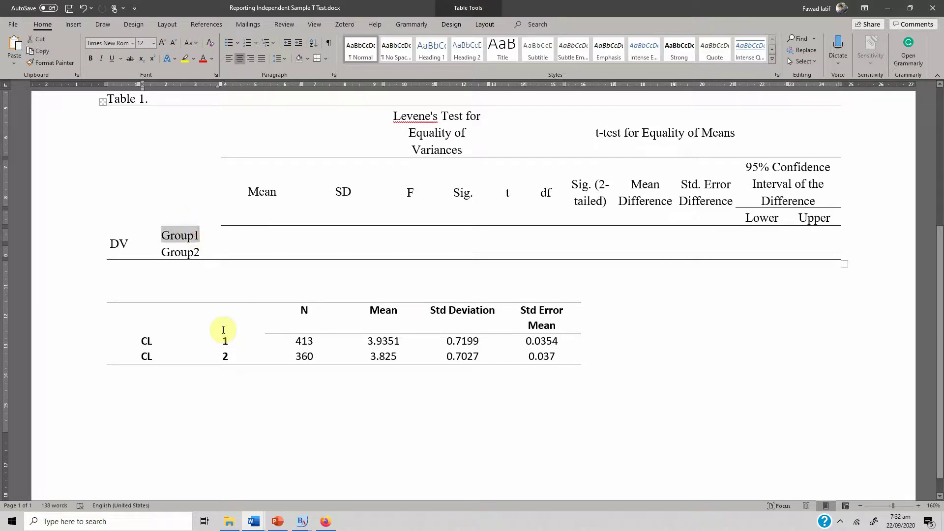
{"action": "type", "text": "Male"}
{"action": "key", "text": "shift+Home"}
{"action": "type", "text": "Female"}
Fill Table 1's Mean and SD cells: Male 3.93 and .71, Female 3.82 and .70
{"action": "key", "text": "Tab"}
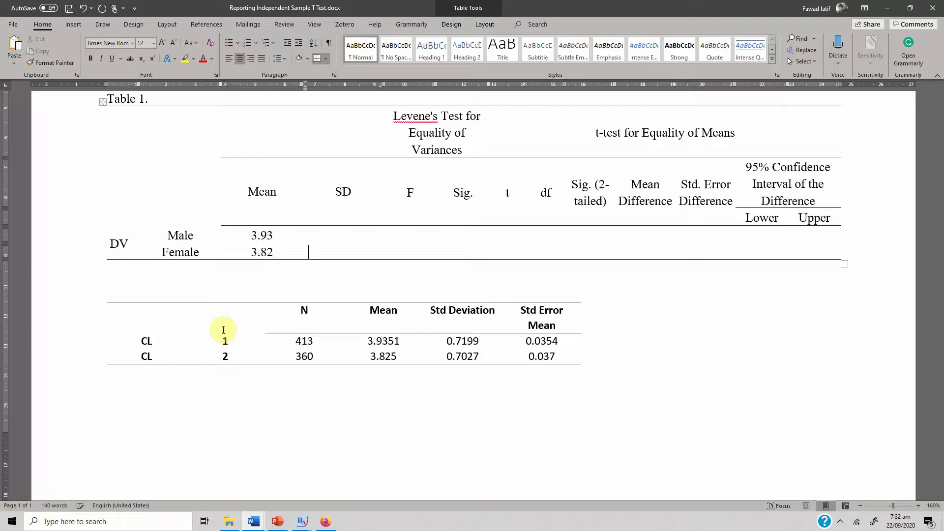
{"action": "type", "text": ".71"}
{"action": "key", "text": "Down"}
{"action": "type", "text": ".7"}
{"action": "key", "text": "alt+End"}
{"action": "left_click", "coordinate": [404, 235]}
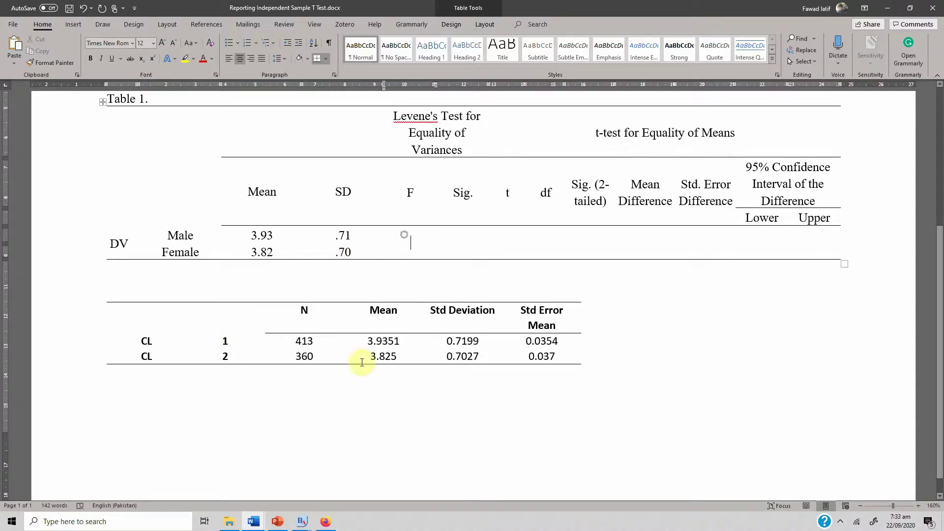
{"action": "left_click", "coordinate": [302, 522]}
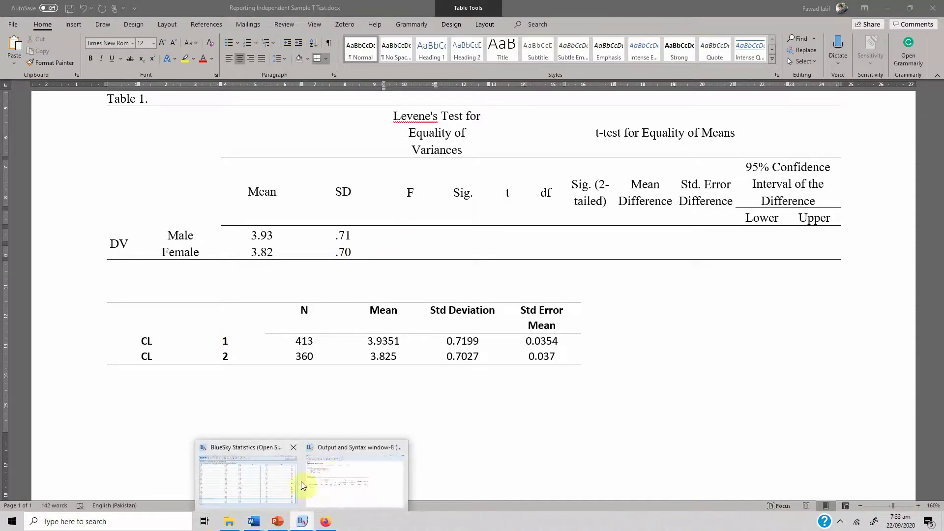
Enter Levene's F of 1.519 from the BlueSky output into Table 1
{"action": "left_click", "coordinate": [331, 474]}
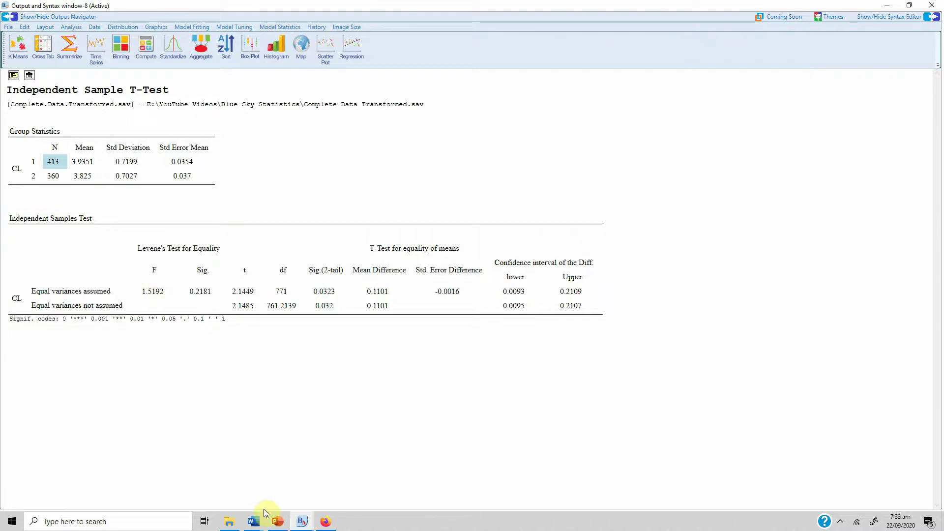
{"action": "mouse_move", "coordinate": [253, 520]}
{"action": "left_click", "coordinate": [295, 485]}
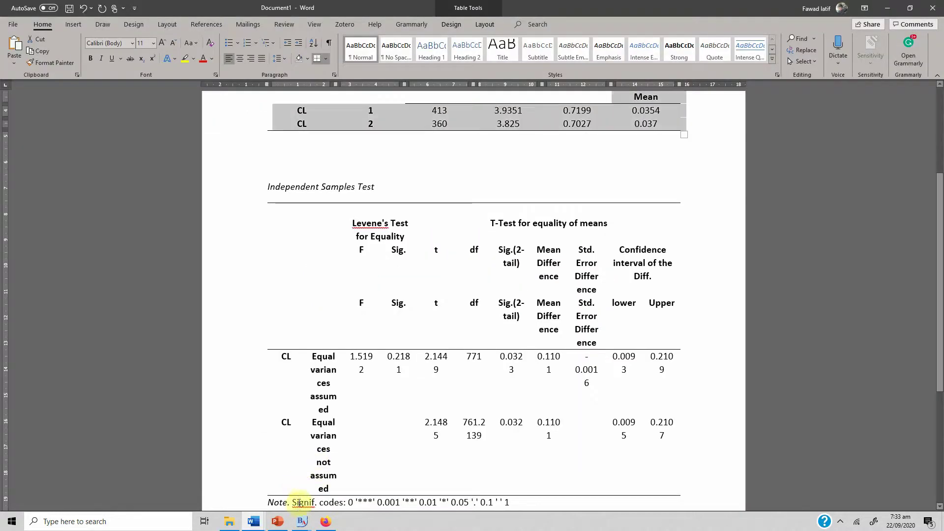
{"action": "left_click", "coordinate": [229, 486]}
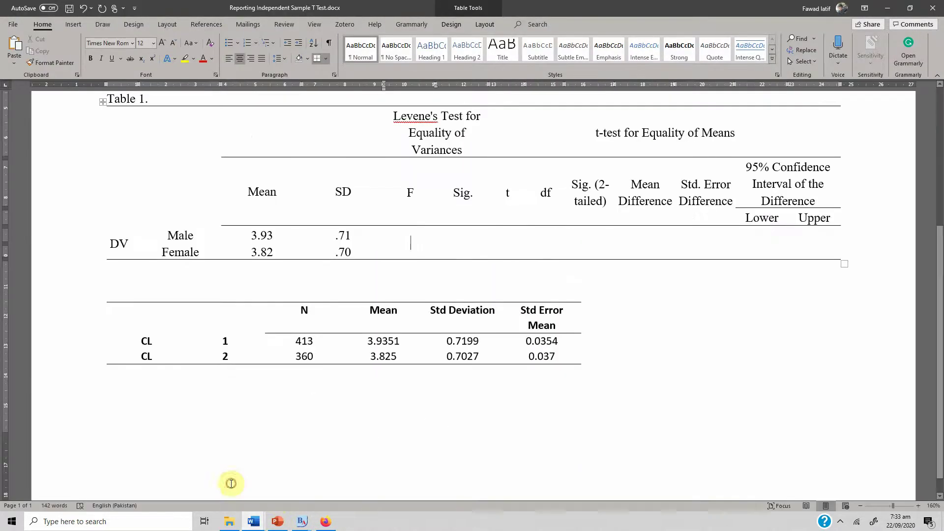
{"action": "type", "text": "1.519"}
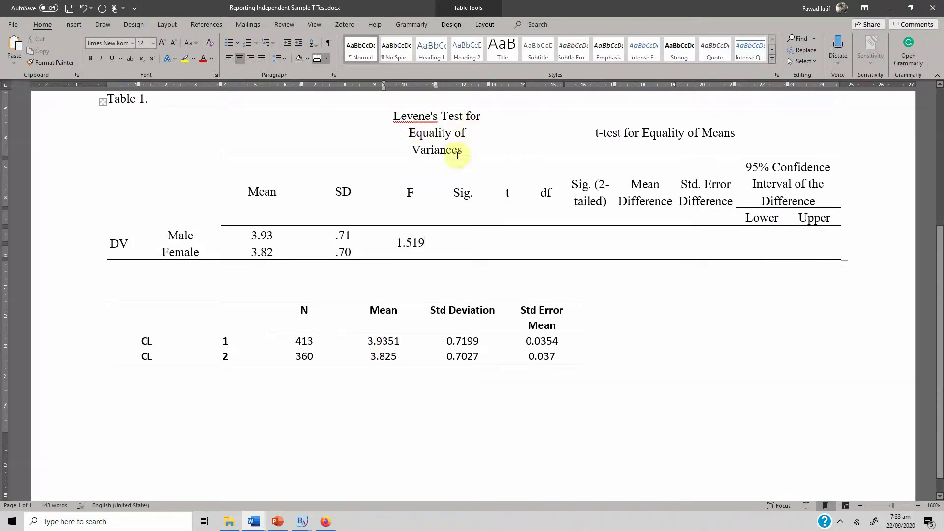
Enter Levene's Sig. of .21 in Table 1's data row
{"action": "left_click", "coordinate": [302, 521]}
{"action": "left_click", "coordinate": [343, 485]}
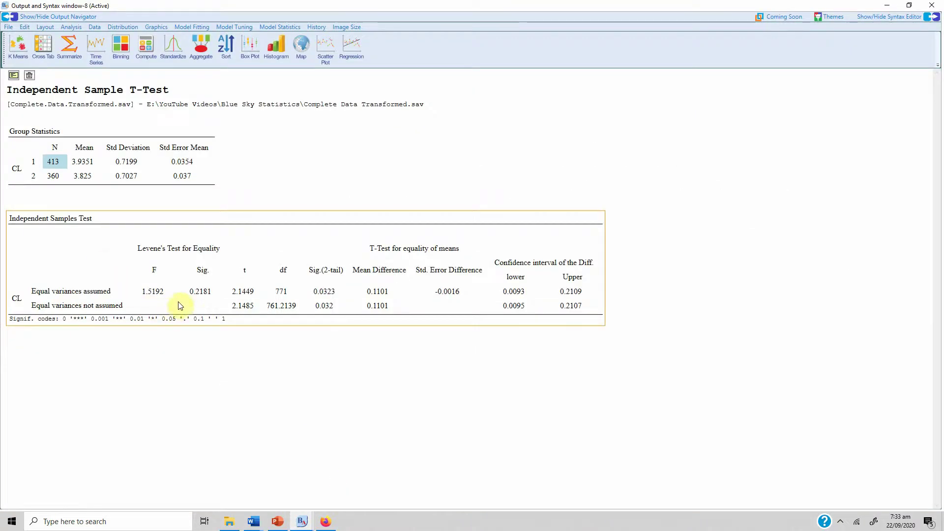
{"action": "left_click", "coordinate": [254, 520]}
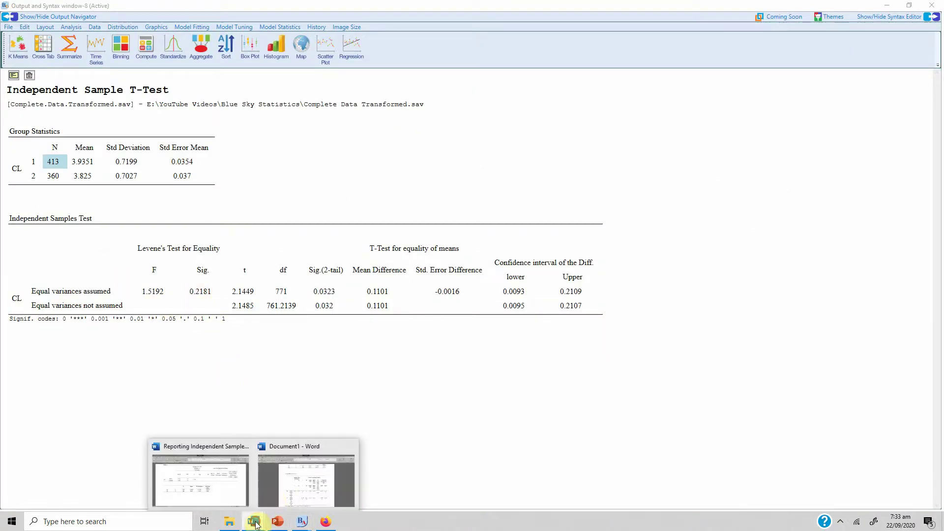
{"action": "left_click", "coordinate": [225, 493]}
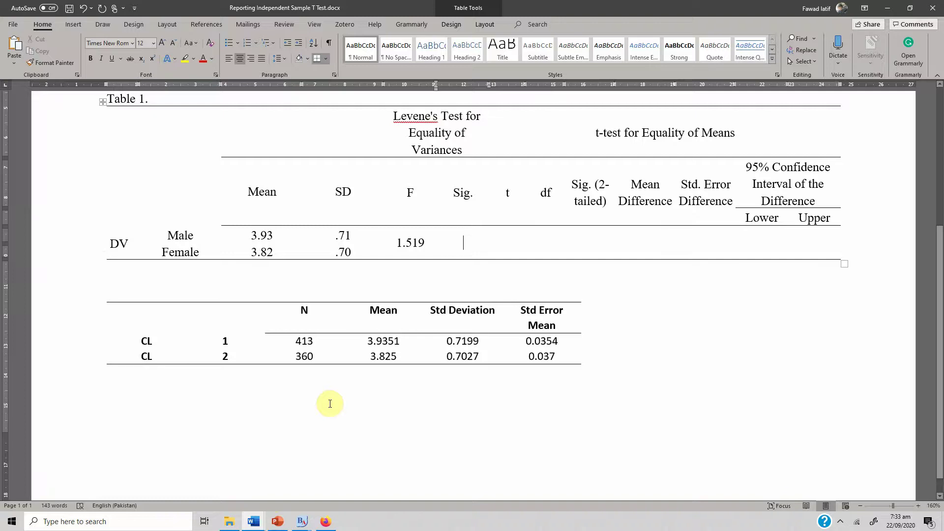
{"action": "type", "text": "21"}
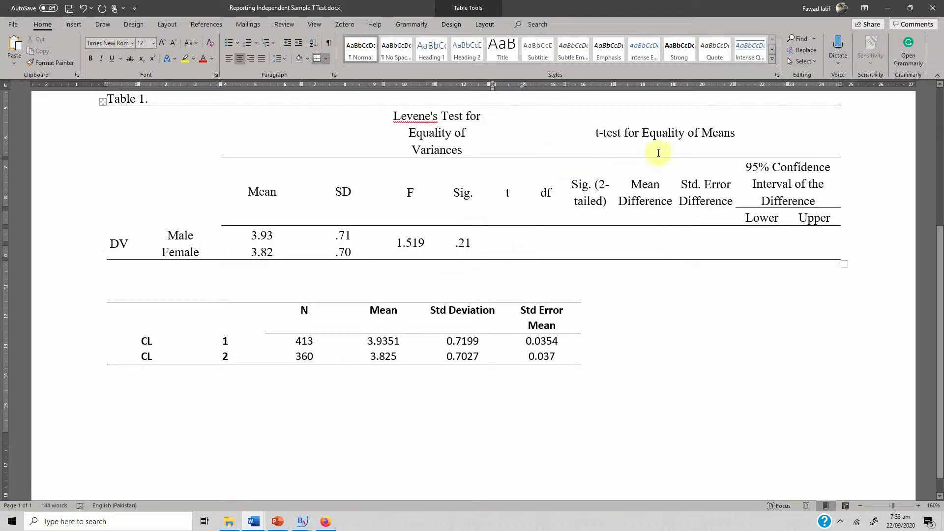
{"action": "left_click", "coordinate": [648, 104]}
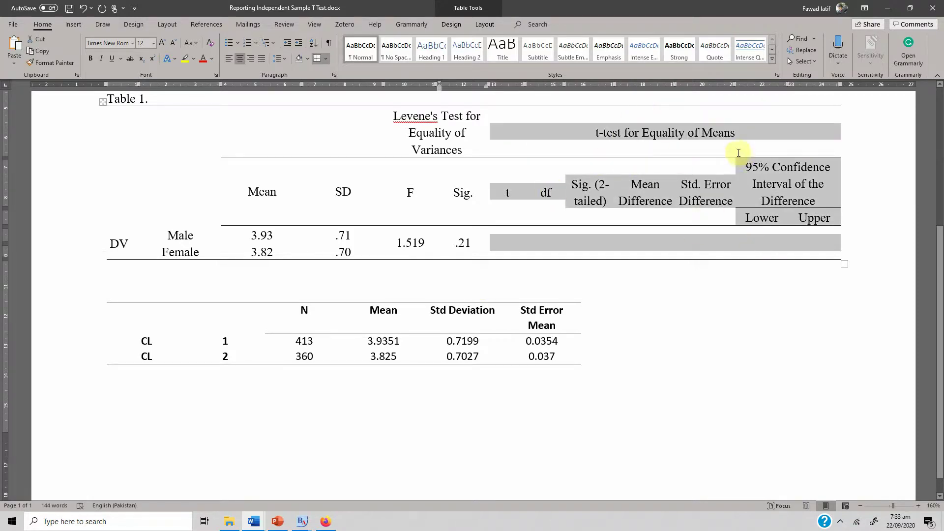
{"action": "left_click", "coordinate": [507, 246]}
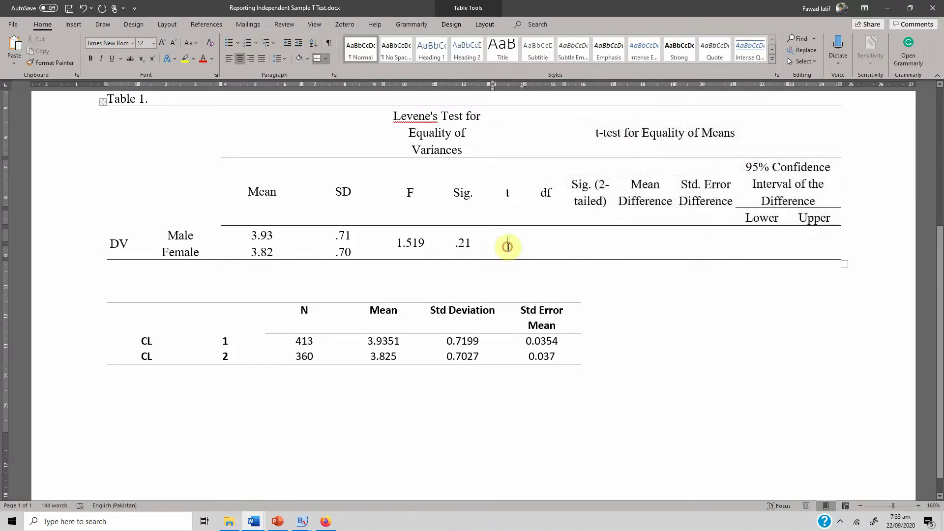
{"action": "left_click", "coordinate": [297, 521]}
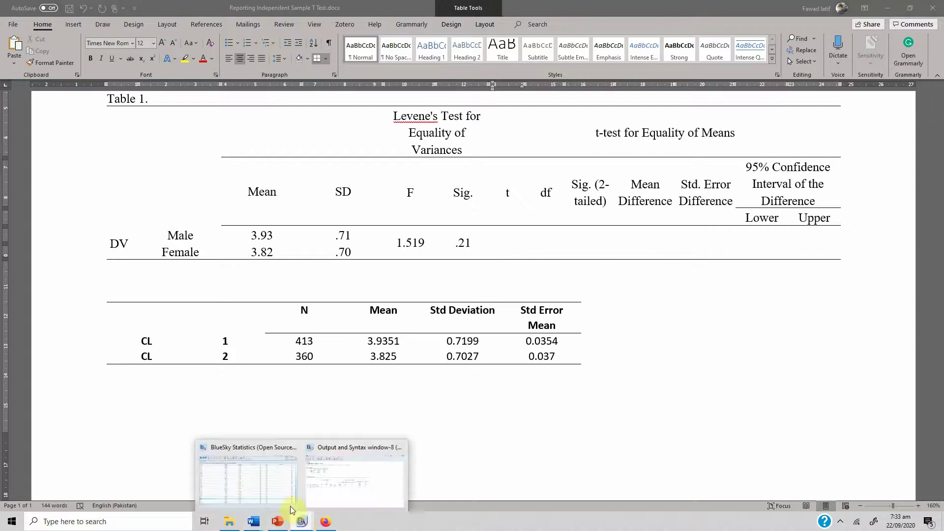
Enter t = 2.14 and df = 771 in Table 1
{"action": "left_click", "coordinate": [318, 483]}
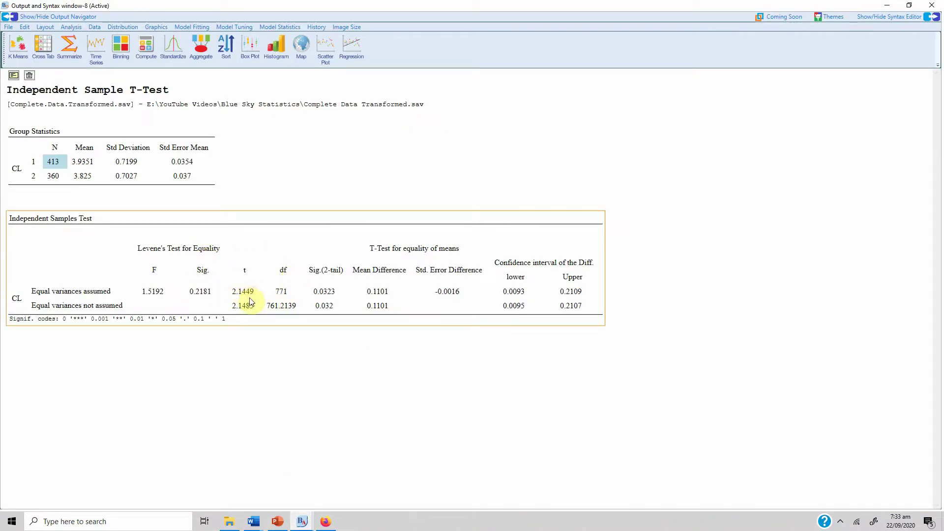
{"action": "left_click", "coordinate": [264, 524]}
{"action": "left_click", "coordinate": [200, 483]}
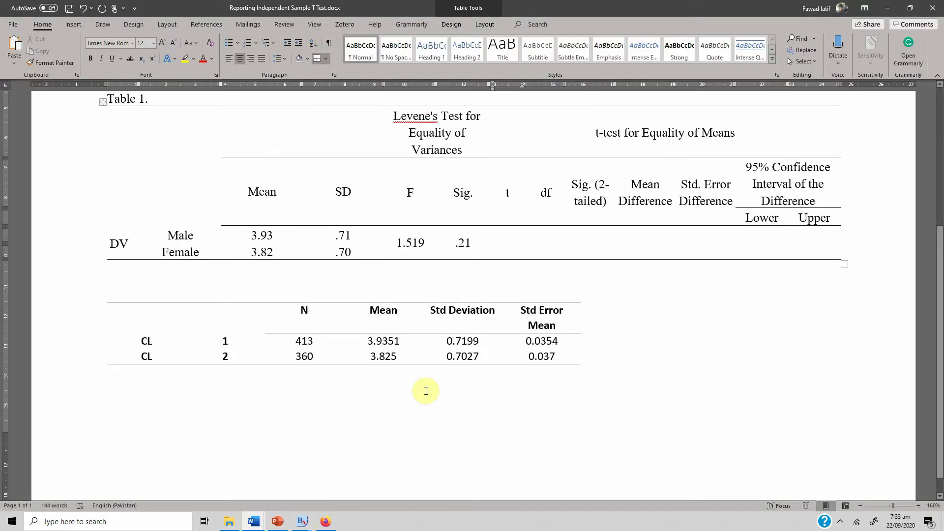
{"action": "type", "text": "2.14"}
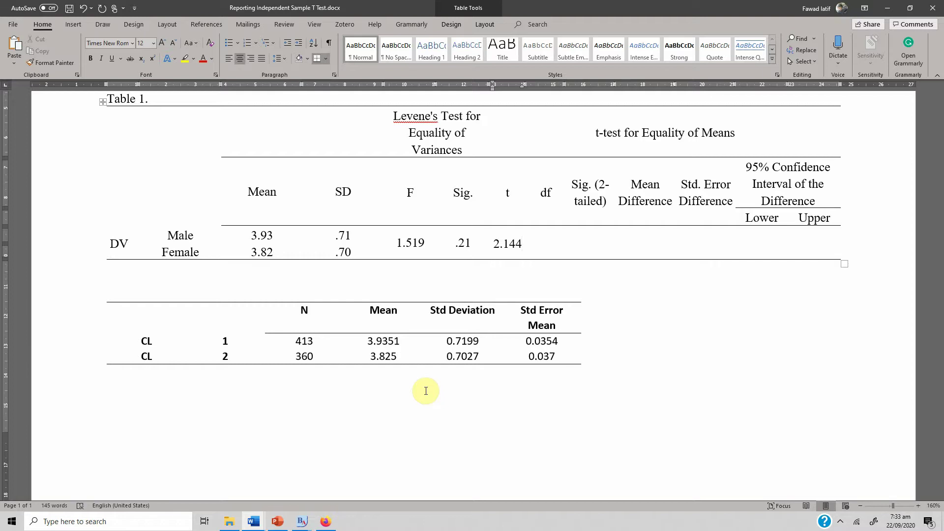
{"action": "key", "text": "Tab"}
{"action": "type", "text": "771"}
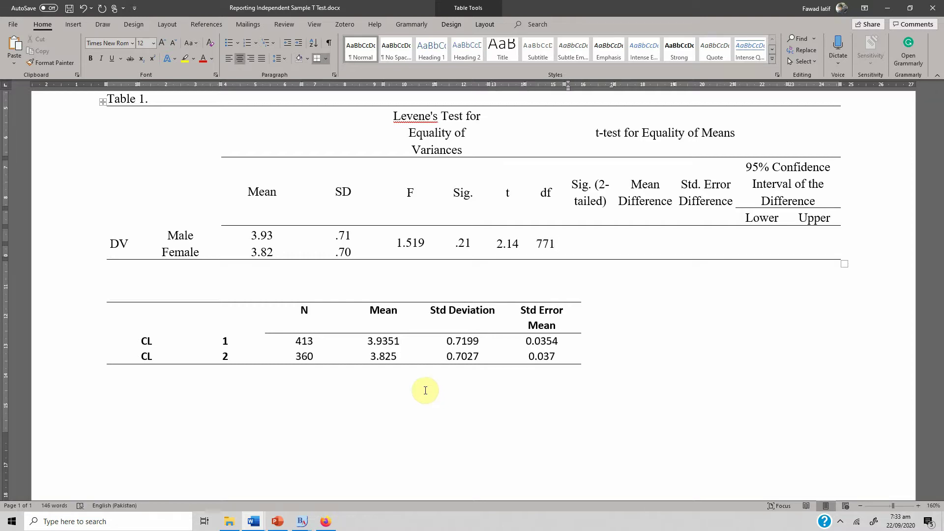
Enter two-tailed Sig. .03 and mean difference 0.11 in Table 1
{"action": "scroll", "coordinate": [462, 294], "scroll_direction": "up", "scroll_amount": 3}
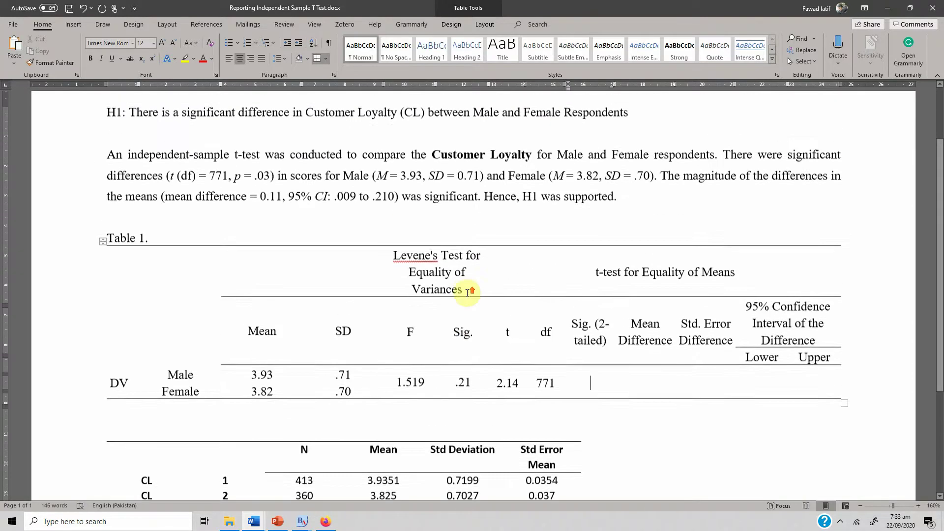
{"action": "scroll", "coordinate": [467, 294], "scroll_direction": "down", "scroll_amount": 2}
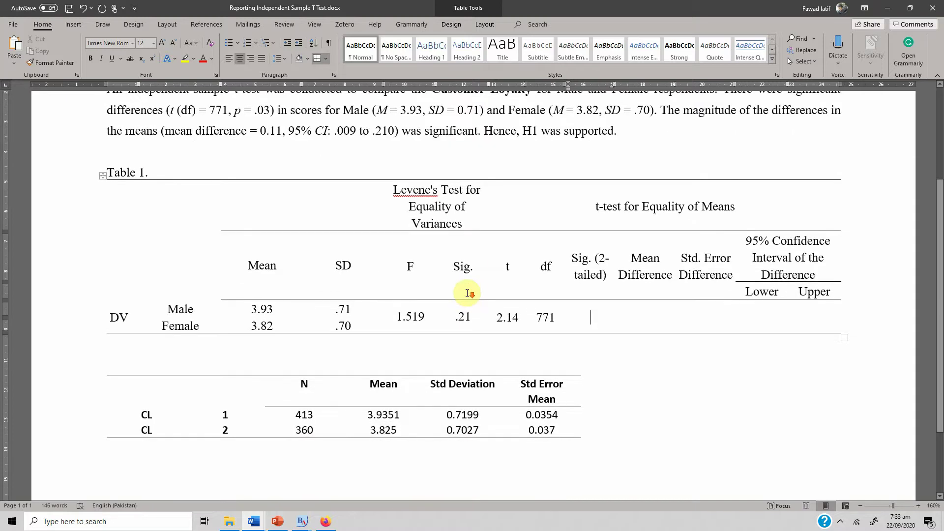
{"action": "key", "text": "Tab"}
{"action": "type", "text": ".0"}
{"action": "left_click", "coordinate": [637, 317]}
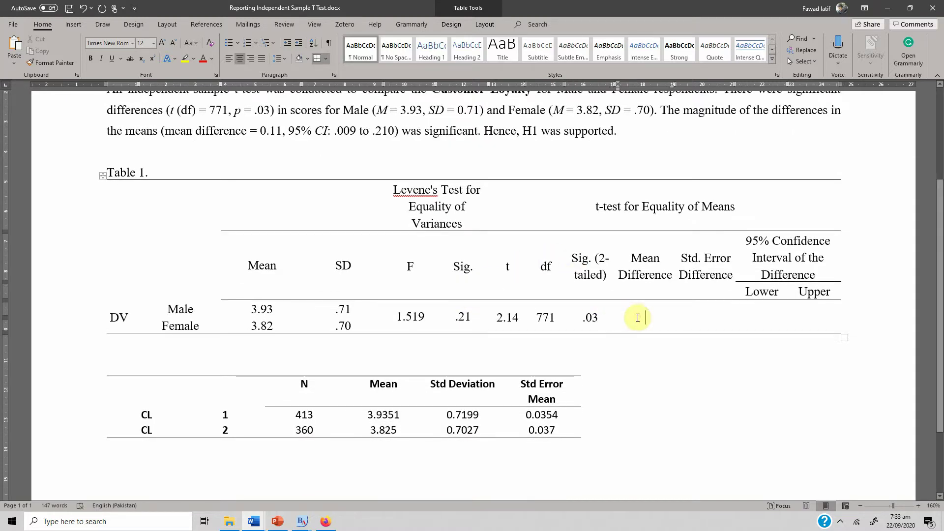
{"action": "type", "text": "0.11"}
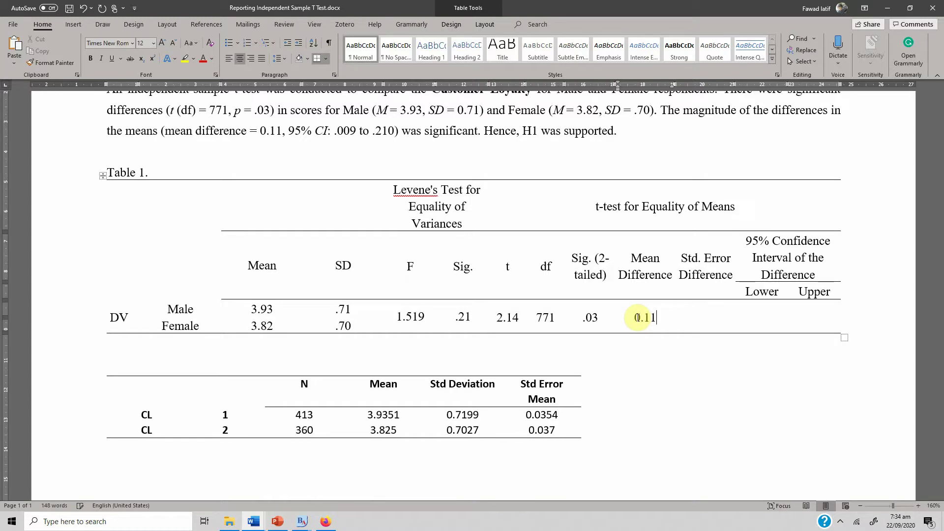
{"action": "left_click", "coordinate": [302, 522]}
{"action": "left_click", "coordinate": [319, 477]}
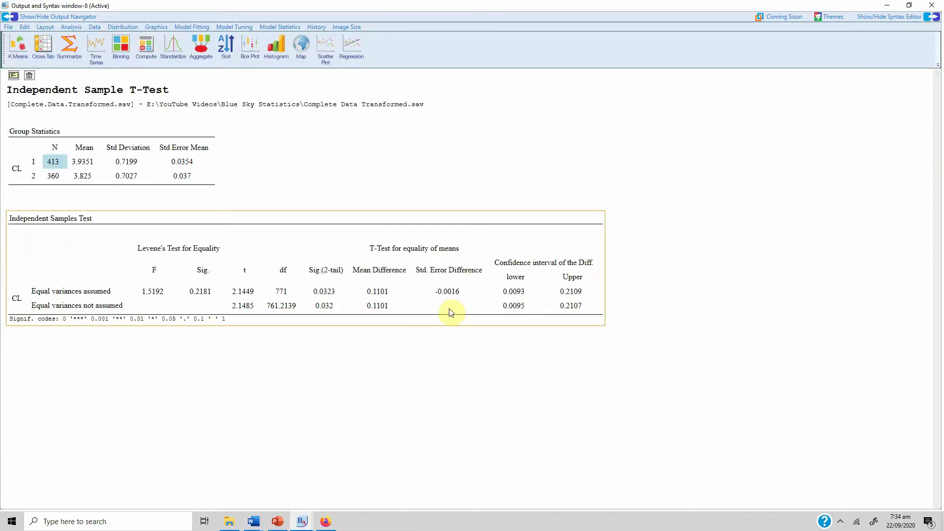
{"action": "left_click", "coordinate": [254, 522]}
{"action": "left_click", "coordinate": [212, 493]}
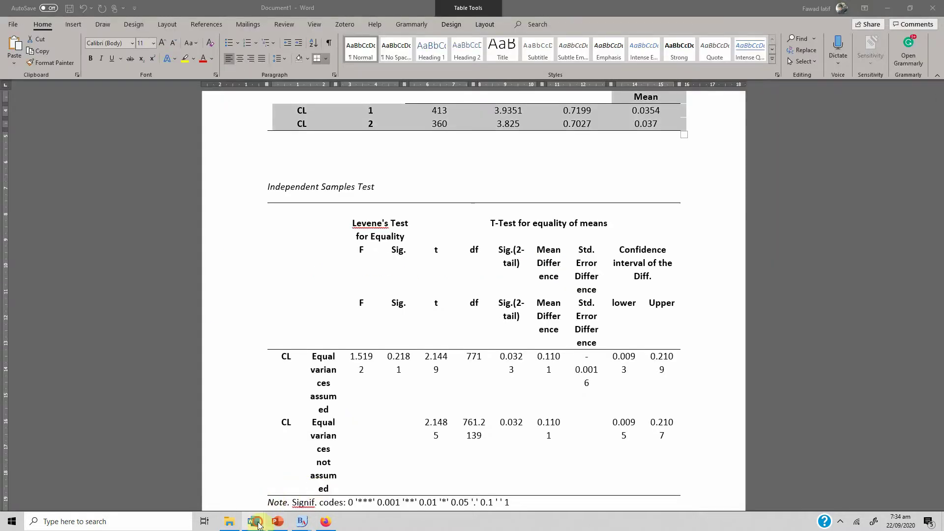
{"action": "scroll", "coordinate": [392, 302], "scroll_direction": "up", "scroll_amount": 3}
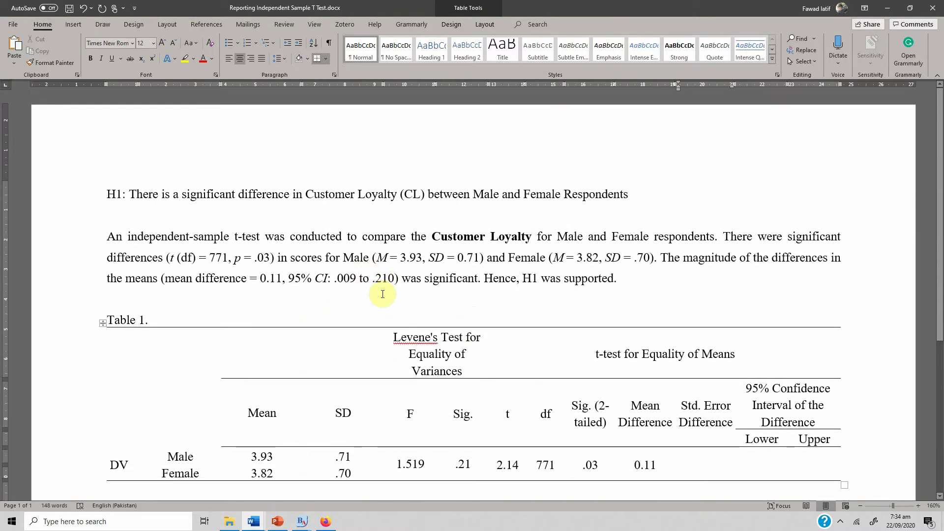